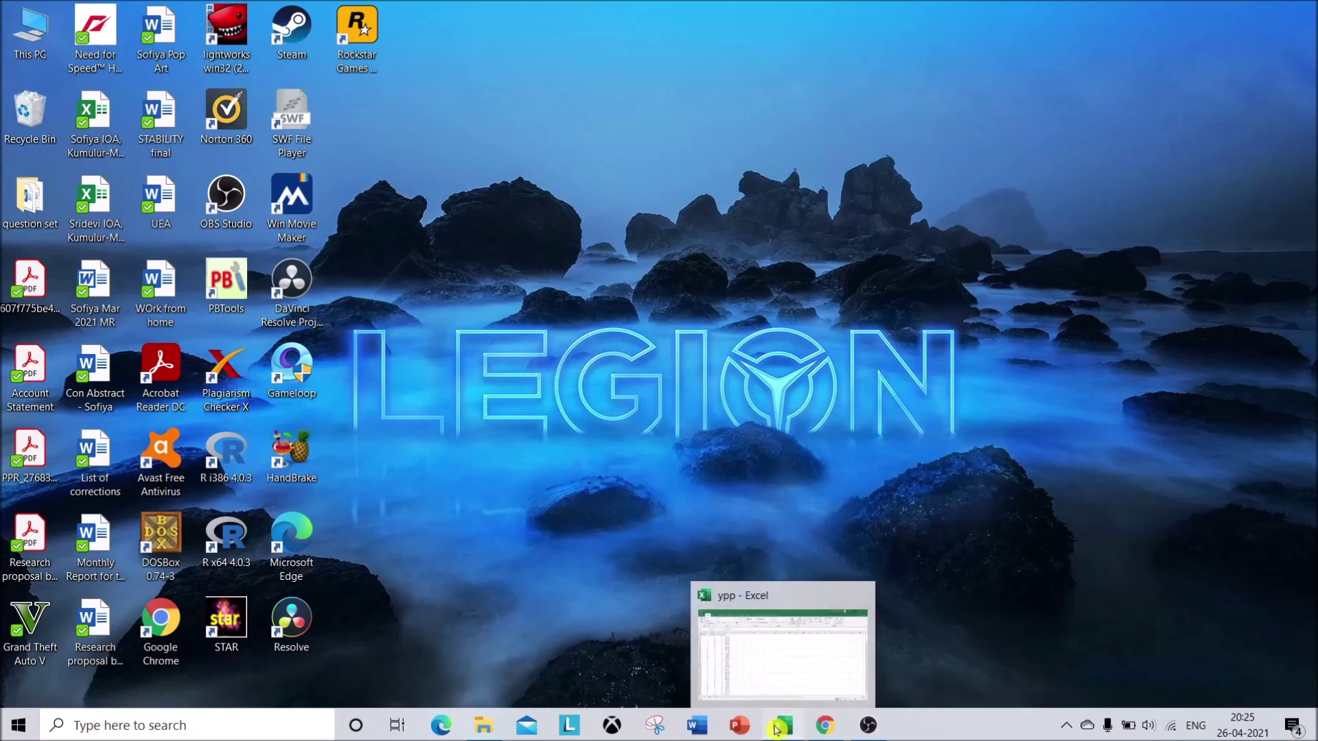
- Restore the ypp workbook full-screen and scan the Season values in column A
{"action": "left_click", "coordinate": [779, 728]}
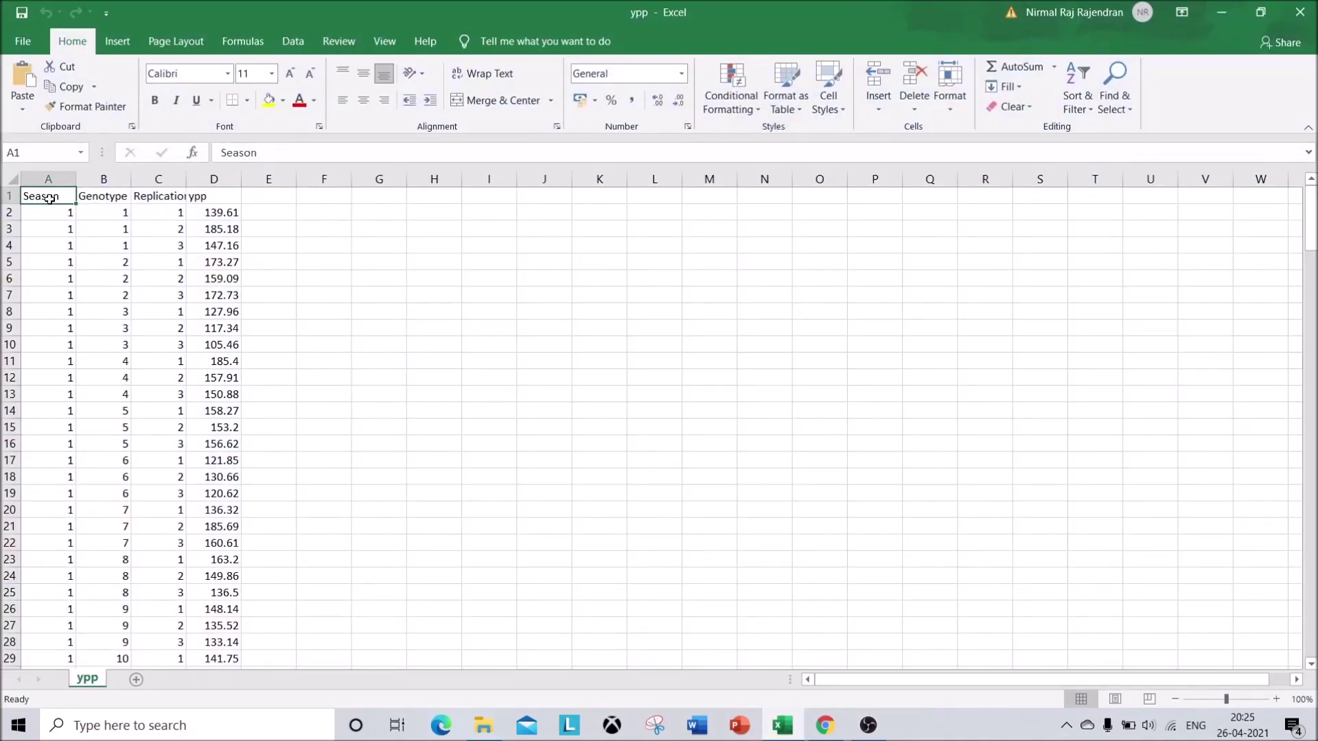
{"action": "left_click", "coordinate": [46, 218]}
{"action": "key", "text": "Up"}
{"action": "key", "text": "Down"}
{"action": "key", "text": "Down"}
{"action": "key", "text": "Down"}
{"action": "key", "text": "Down"}
{"action": "key", "text": "Down"}
{"action": "key", "text": "Down"}
{"action": "key", "text": "Down"}
{"action": "key", "text": "Down"}
{"action": "key", "text": "Down"}
{"action": "key", "text": "Down"}
{"action": "key", "text": "Down"}
{"action": "key", "text": "Down"}
{"action": "key", "text": "Down"}
{"action": "key", "text": "Down"}
{"action": "key", "text": "Down"}
{"action": "key", "text": "Down"}
{"action": "key", "text": "Down"}
{"action": "key", "text": "Down"}
{"action": "key", "text": "Down"}
{"action": "key", "text": "Down"}
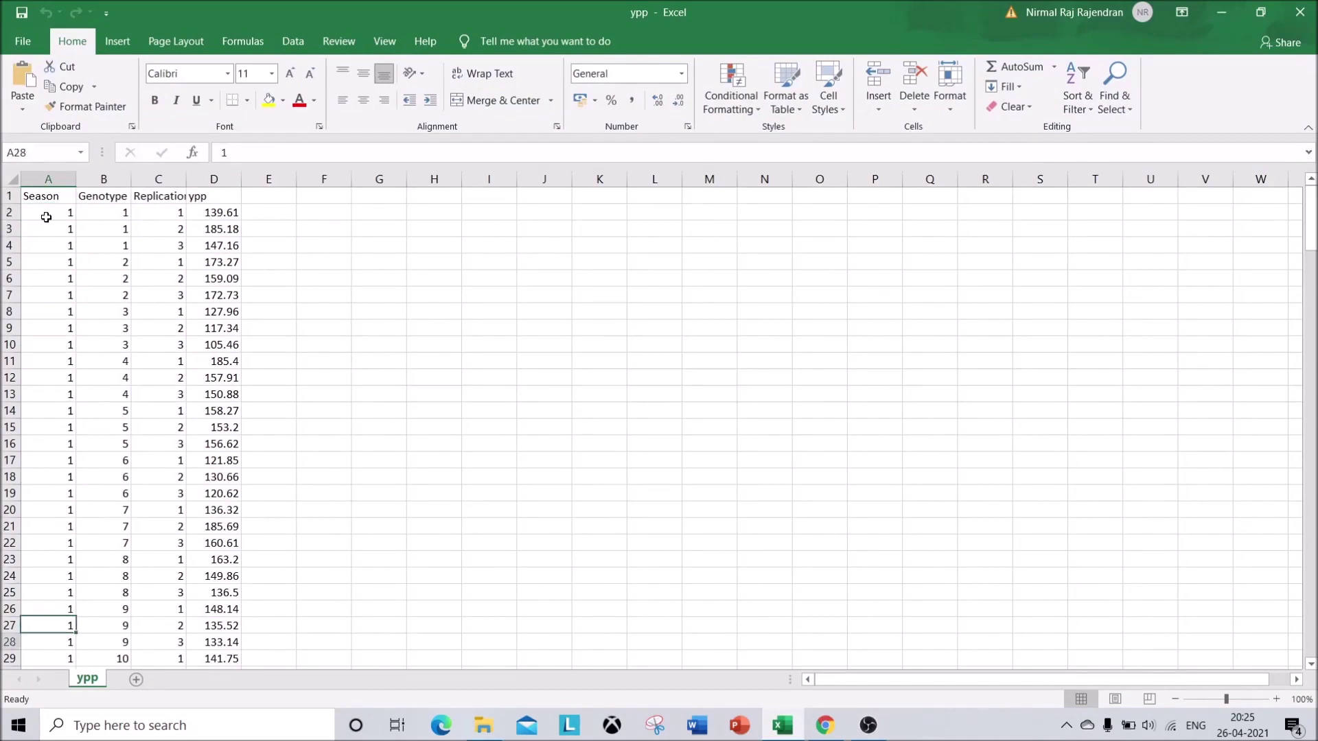
{"action": "key", "text": "Down"}
{"action": "key", "text": "Down"}
{"action": "key", "text": "Down"}
{"action": "key", "text": "Down"}
{"action": "key", "text": "Down"}
{"action": "key", "text": "Down"}
{"action": "key", "text": "Down"}
{"action": "key", "text": "Down"}
{"action": "key", "text": "Down"}
{"action": "key", "text": "Down"}
{"action": "key", "text": "Down"}
{"action": "key", "text": "Down"}
{"action": "key", "text": "Down"}
{"action": "key", "text": "Down"}
{"action": "key", "text": "Down"}
{"action": "key", "text": "Down"}
{"action": "key", "text": "Down"}
{"action": "key", "text": "Down"}
{"action": "key", "text": "Down"}
{"action": "key", "text": "Down"}
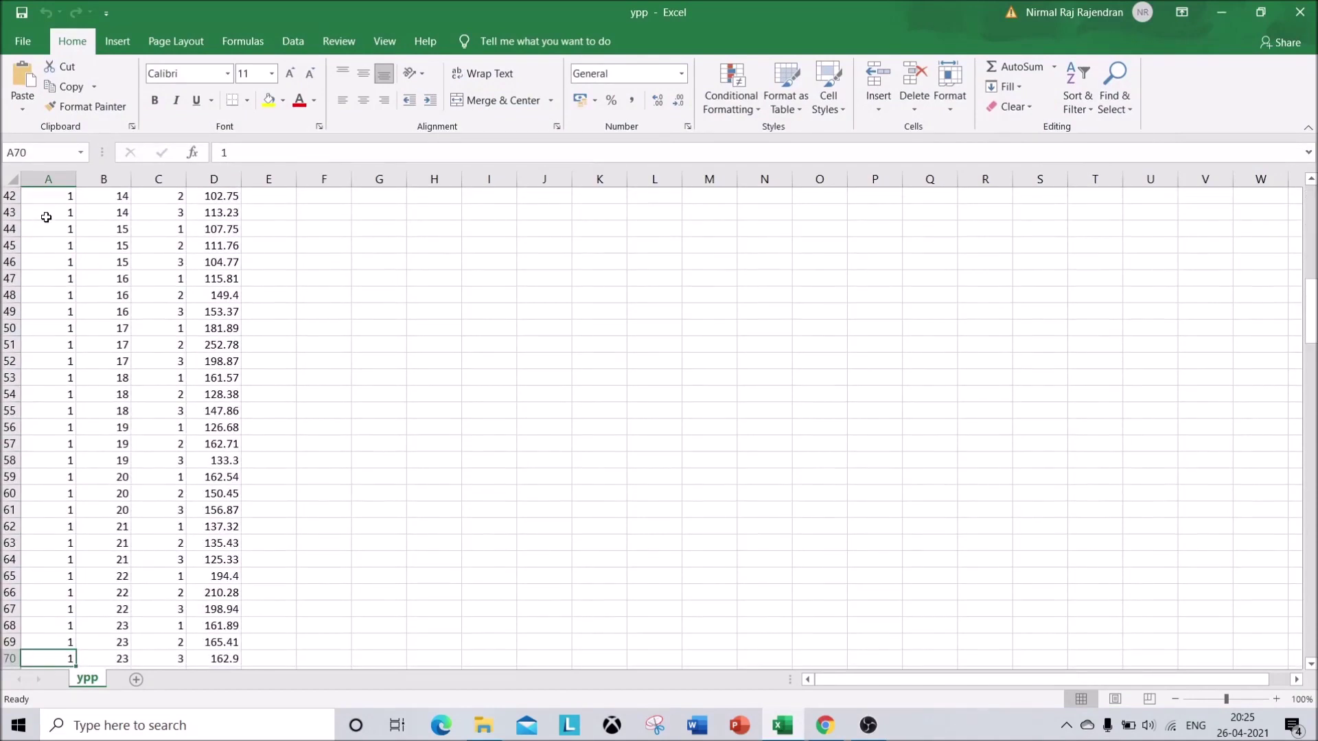
{"action": "key", "text": "Down"}
{"action": "key", "text": "Down"}
{"action": "key", "text": "Down"}
- Review the Genotype, Replication and ypp columns, then return to cell A1
{"action": "key", "text": "Right"}
{"action": "key", "text": "Up"}
{"action": "key", "text": "Up"}
{"action": "key", "text": "Up"}
{"action": "key", "text": "Up"}
{"action": "key", "text": "Up"}
{"action": "key", "text": "Up"}
{"action": "key", "text": "Up"}
{"action": "key", "text": "Up"}
{"action": "key", "text": "Up"}
{"action": "key", "text": "Up"}
{"action": "key", "text": "Up"}
{"action": "key", "text": "Up"}
{"action": "key", "text": "Up"}
{"action": "key", "text": "Up"}
{"action": "key", "text": "Up"}
{"action": "key", "text": "Up"}
{"action": "key", "text": "Up"}
{"action": "key", "text": "Up"}
{"action": "key", "text": "Up"}
{"action": "key", "text": "Up"}
{"action": "key", "text": "Up"}
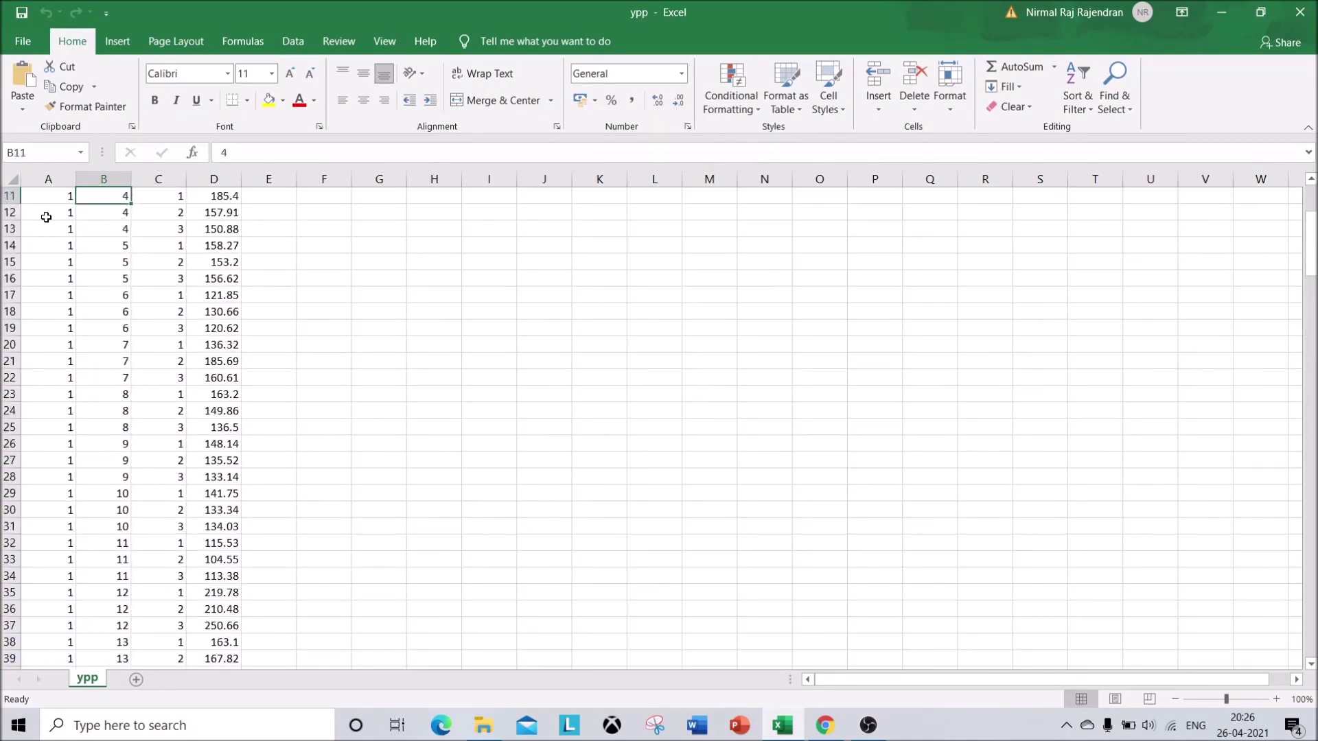
{"action": "key", "text": "Up"}
{"action": "key", "text": "Up"}
{"action": "key", "text": "Up"}
{"action": "key", "text": "Up"}
{"action": "key", "text": "Up"}
{"action": "key", "text": "Up"}
{"action": "key", "text": "Up"}
{"action": "key", "text": "Up"}
{"action": "key", "text": "Up"}
{"action": "key", "text": "Up"}
{"action": "key", "text": "Up"}
{"action": "key", "text": "Right"}
{"action": "key", "text": "Down"}
{"action": "key", "text": "Down"}
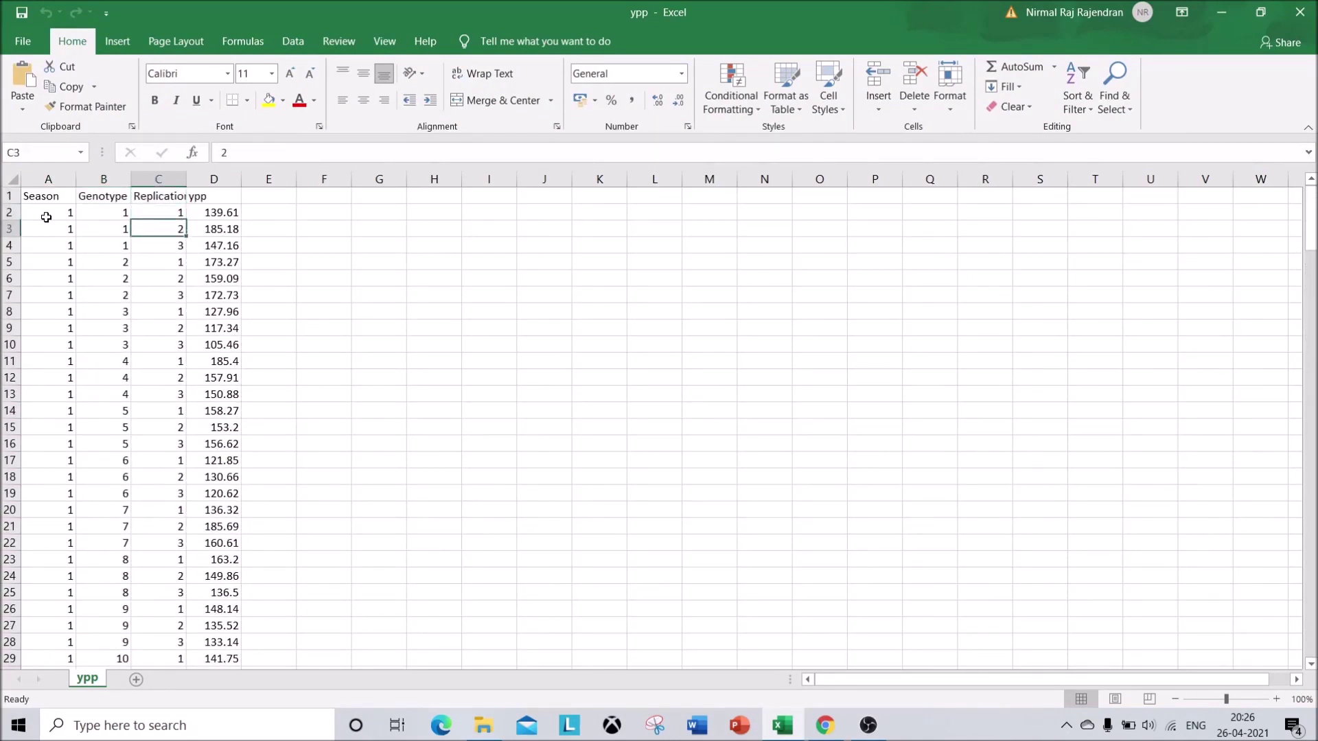
{"action": "key", "text": "Up"}
{"action": "key", "text": "Up"}
{"action": "key", "text": "Right"}
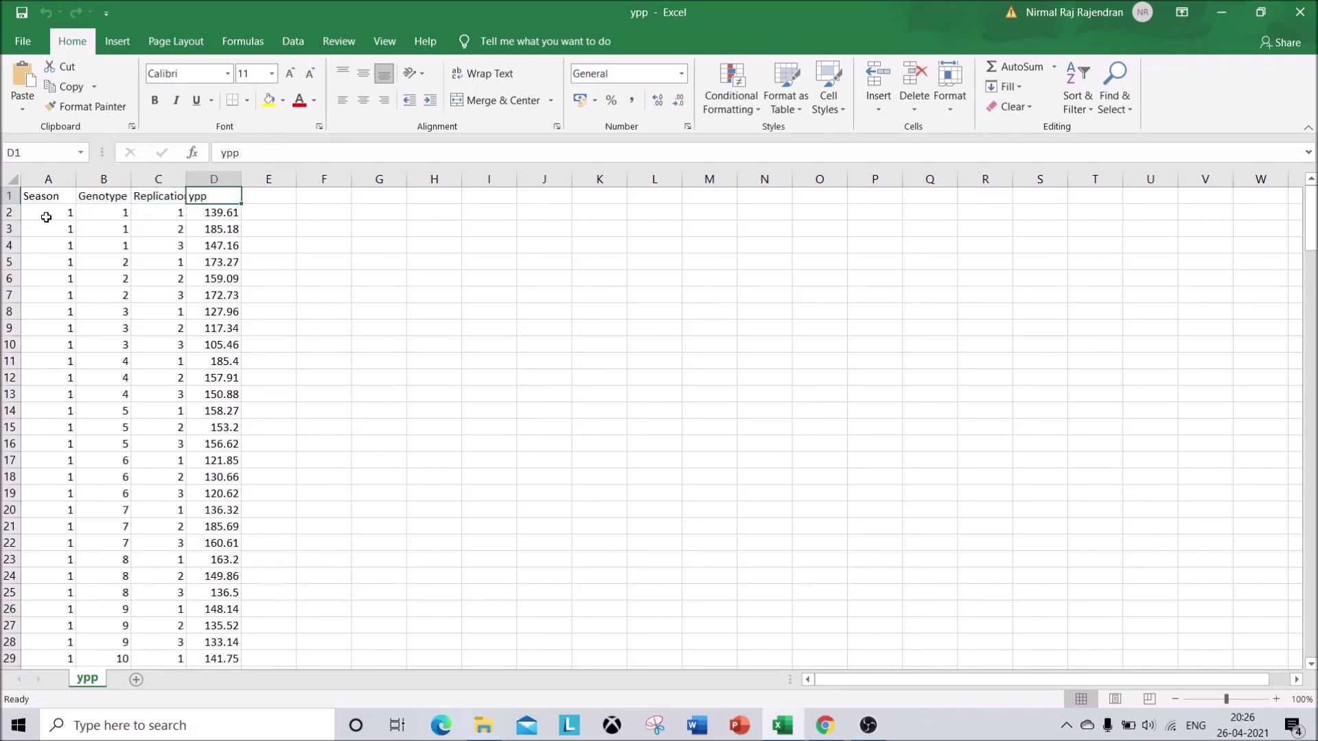
{"action": "left_click", "coordinate": [311, 274]}
{"action": "left_click", "coordinate": [45, 197]}
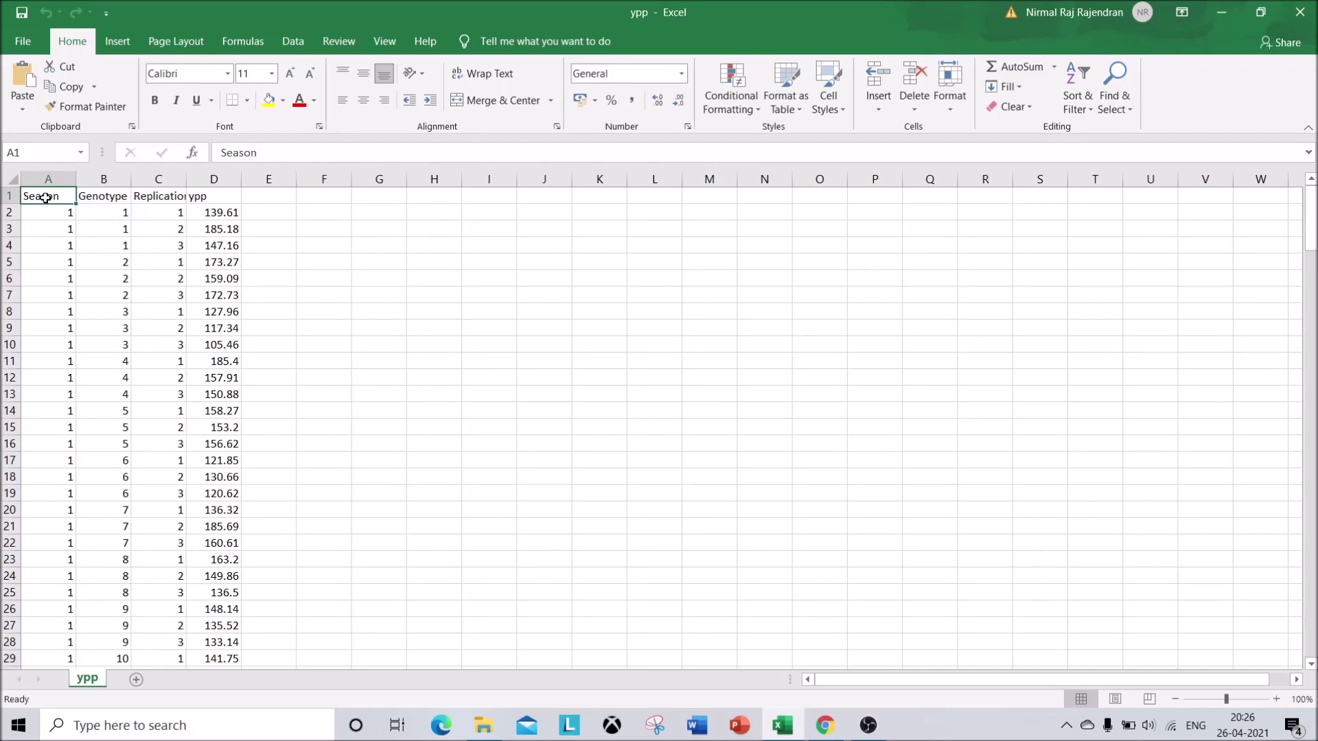
{"action": "left_click", "coordinate": [21, 43]}
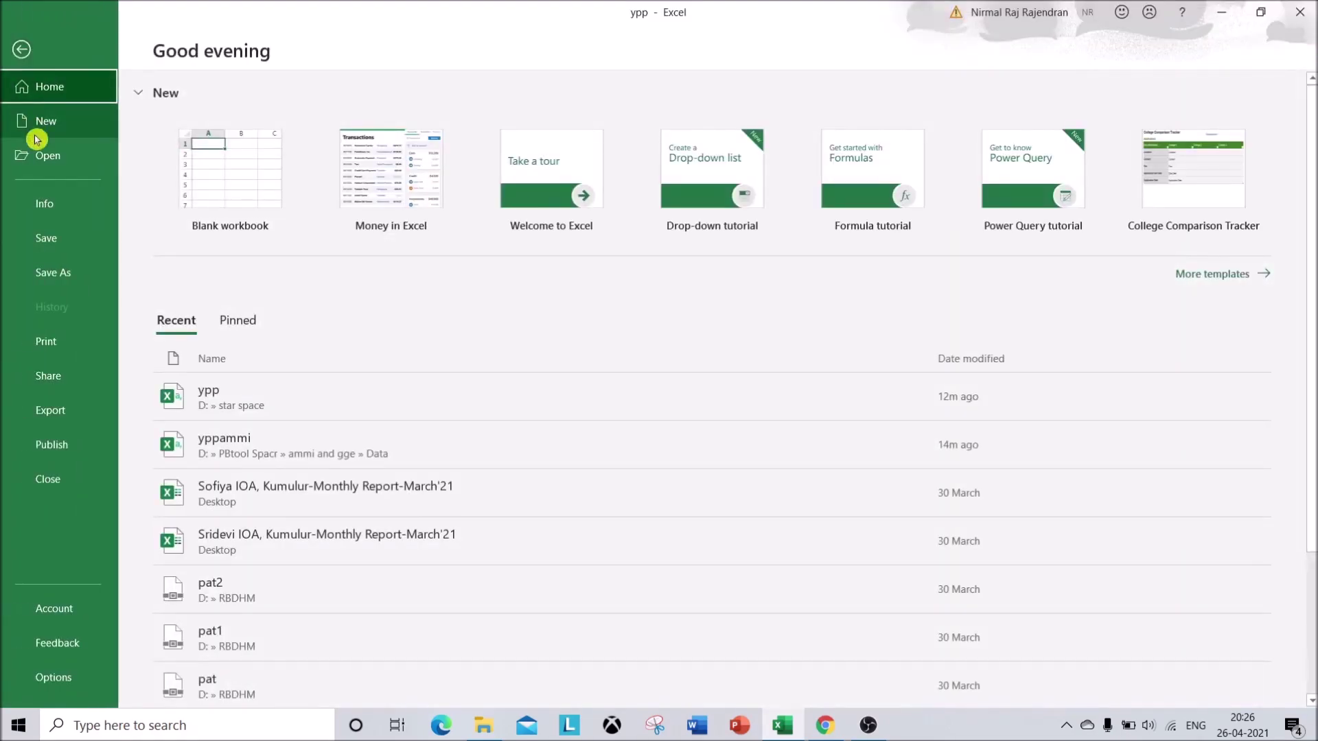
{"action": "left_click", "coordinate": [45, 274]}
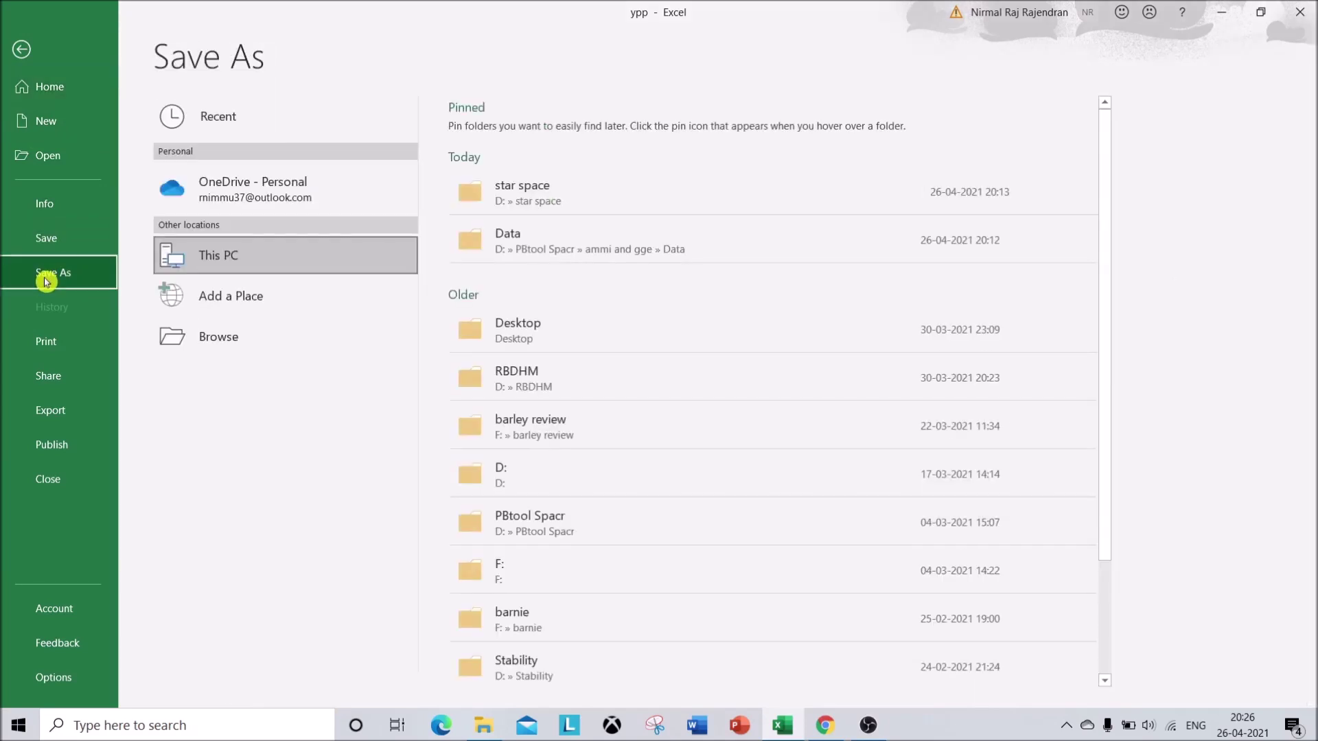
{"action": "left_click", "coordinate": [583, 208]}
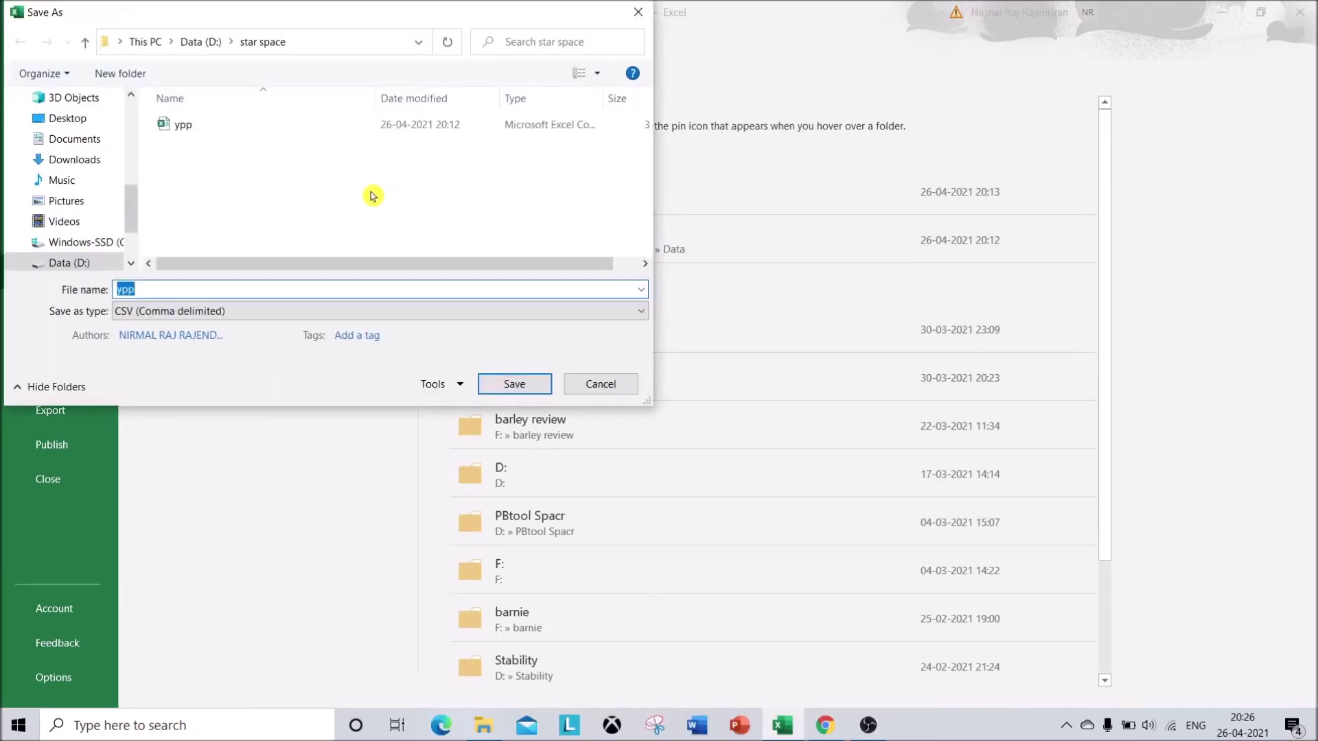
{"action": "left_click", "coordinate": [155, 313]}
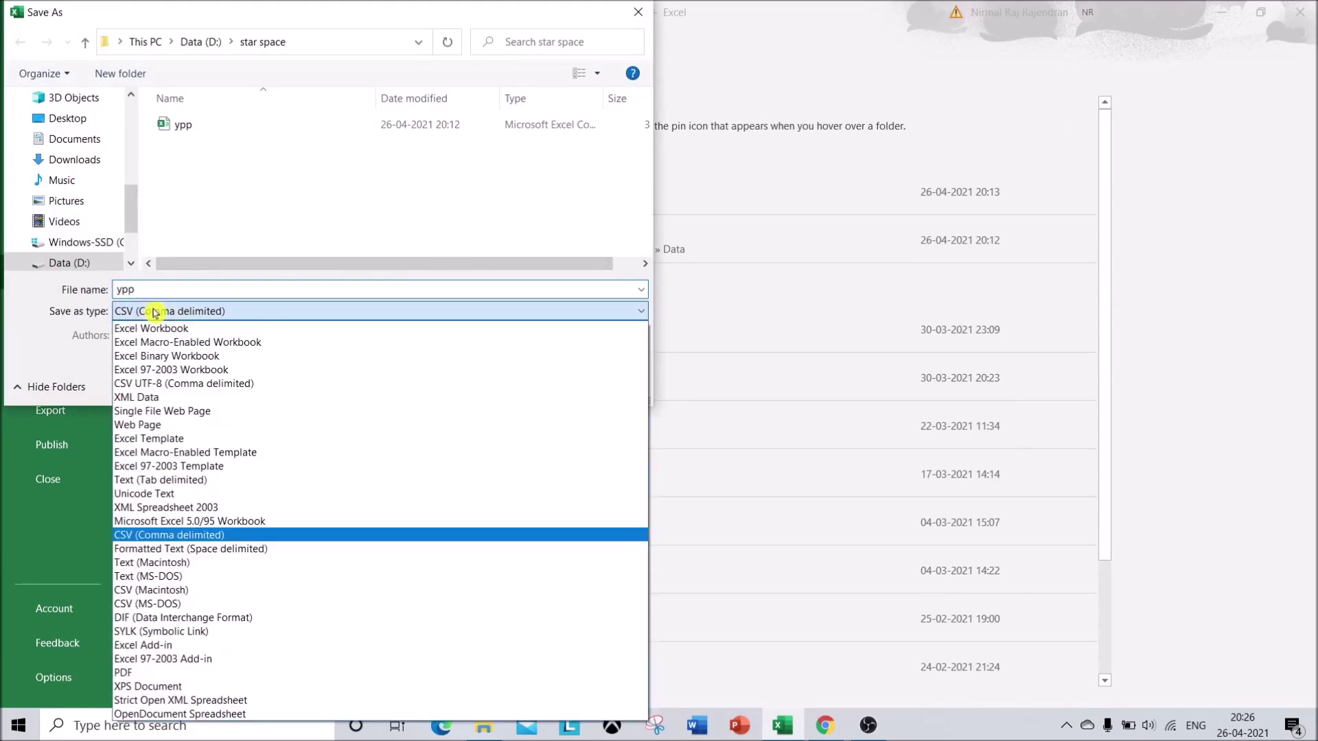
{"action": "left_click", "coordinate": [145, 536]}
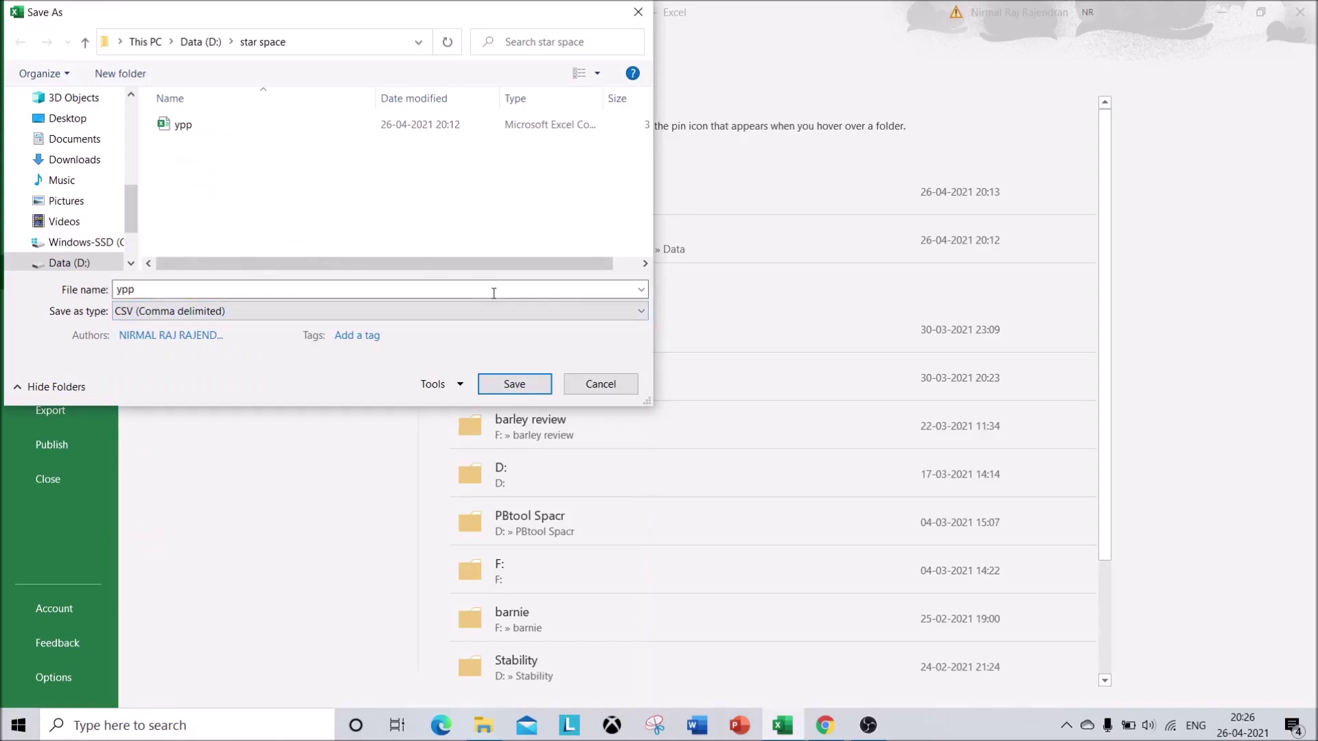
{"action": "left_click", "coordinate": [588, 386]}
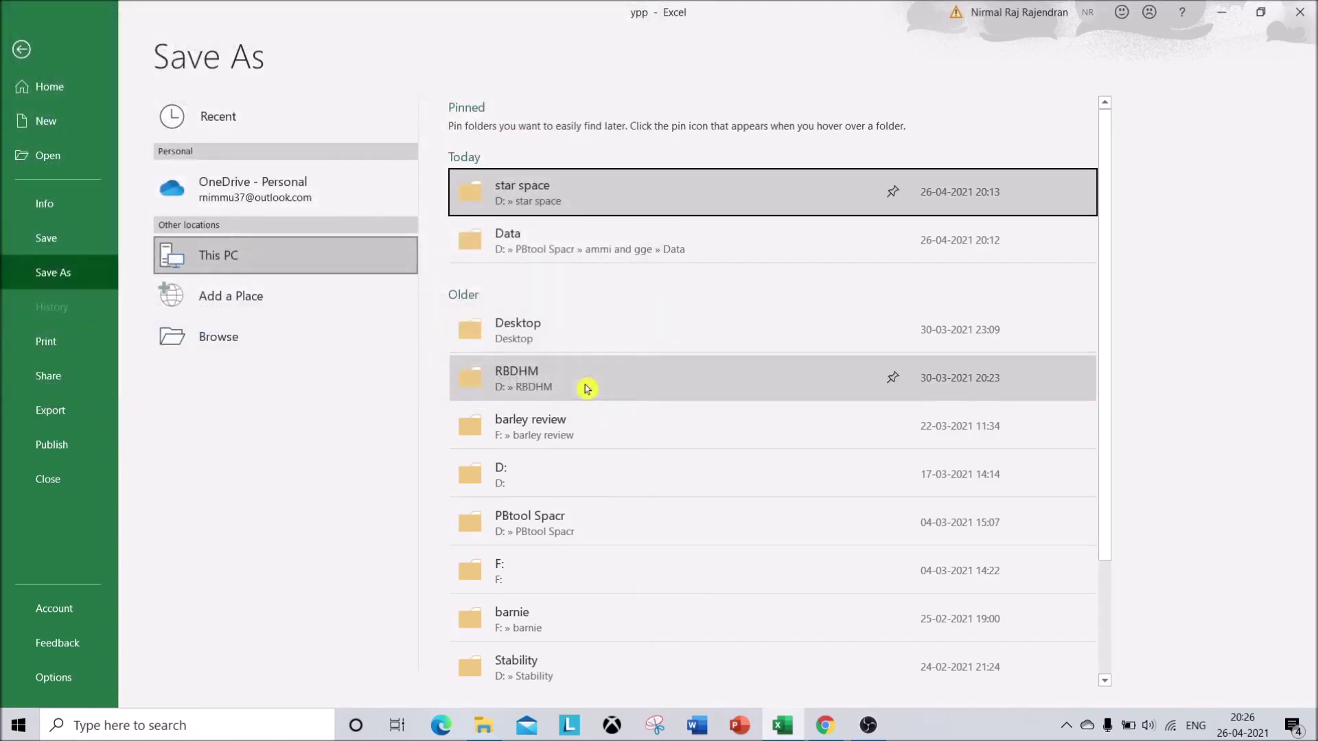
{"action": "left_click", "coordinate": [23, 53]}
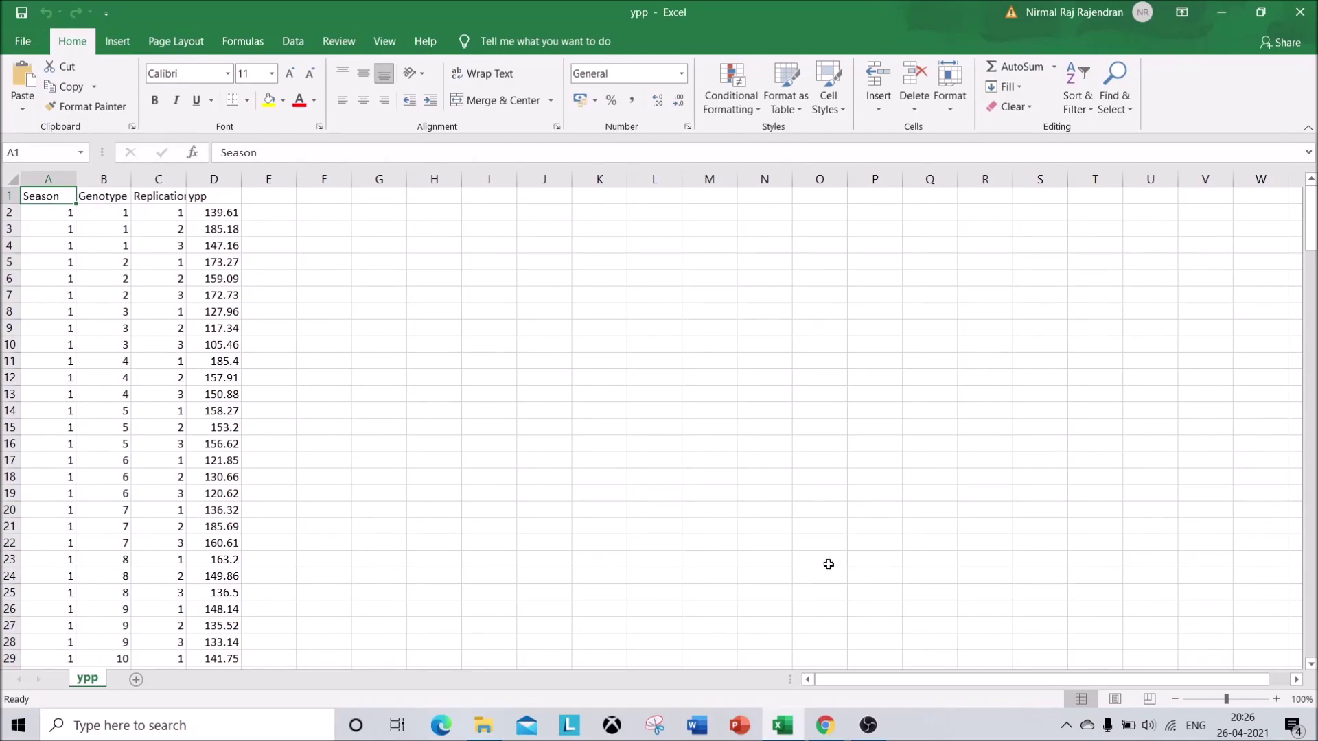
- Search Windows for 'star' and launch the STAR statistics program
{"action": "left_click", "coordinate": [230, 726]}
{"action": "type", "text": "star"}
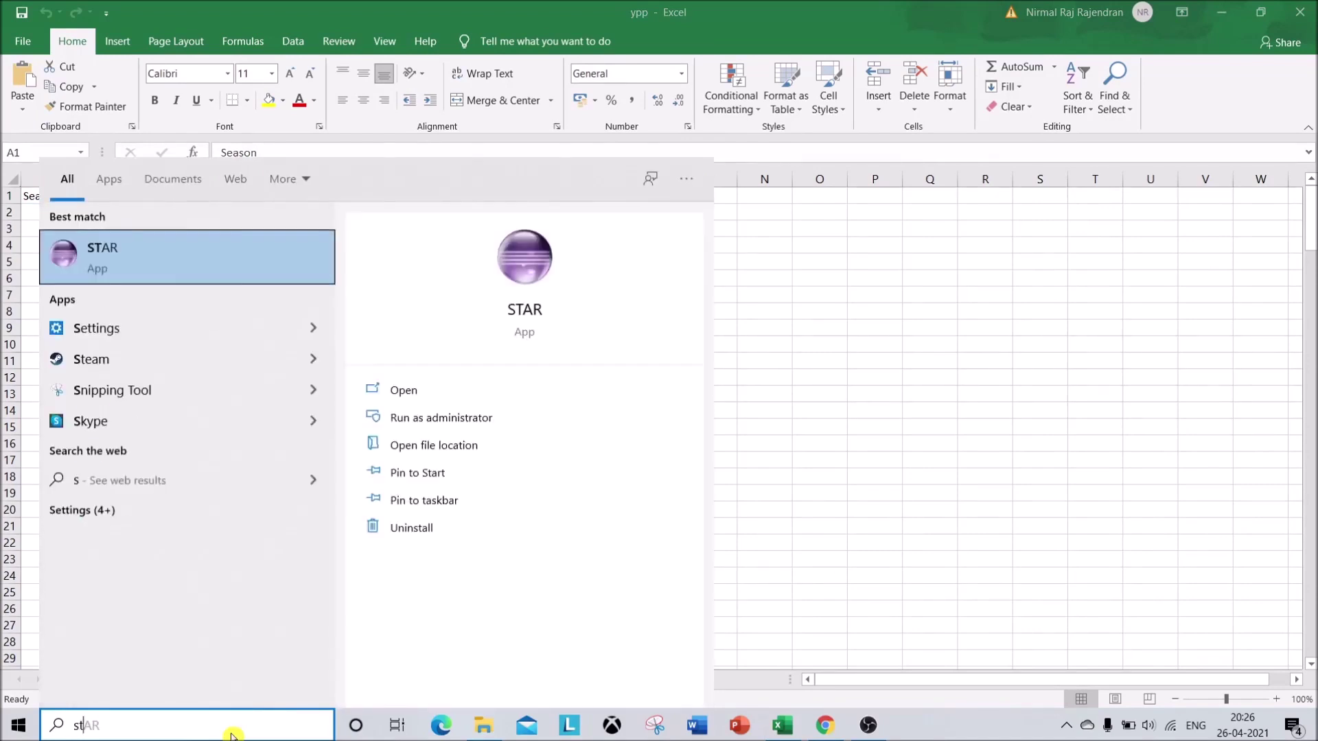
{"action": "left_click", "coordinate": [123, 257]}
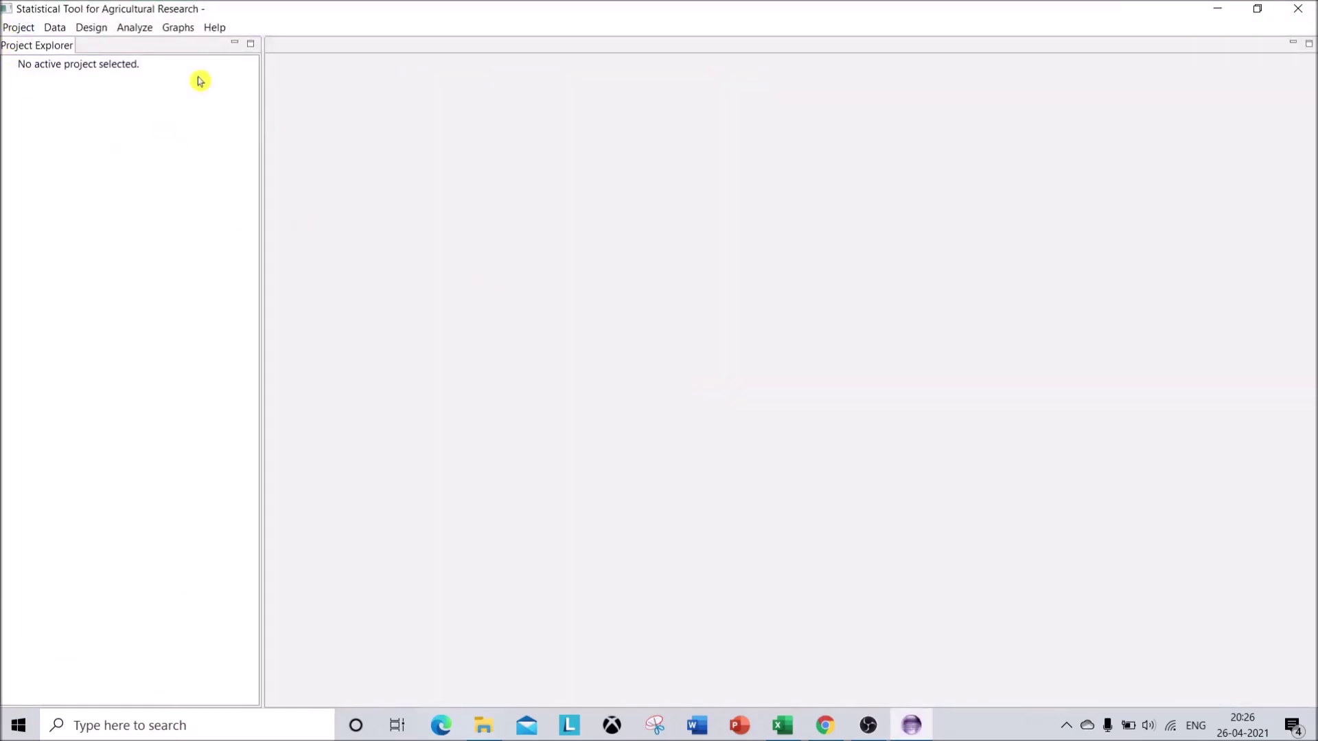
- Create a new STAR project named rbdanova
{"action": "left_click", "coordinate": [15, 34]}
{"action": "left_click", "coordinate": [35, 45]}
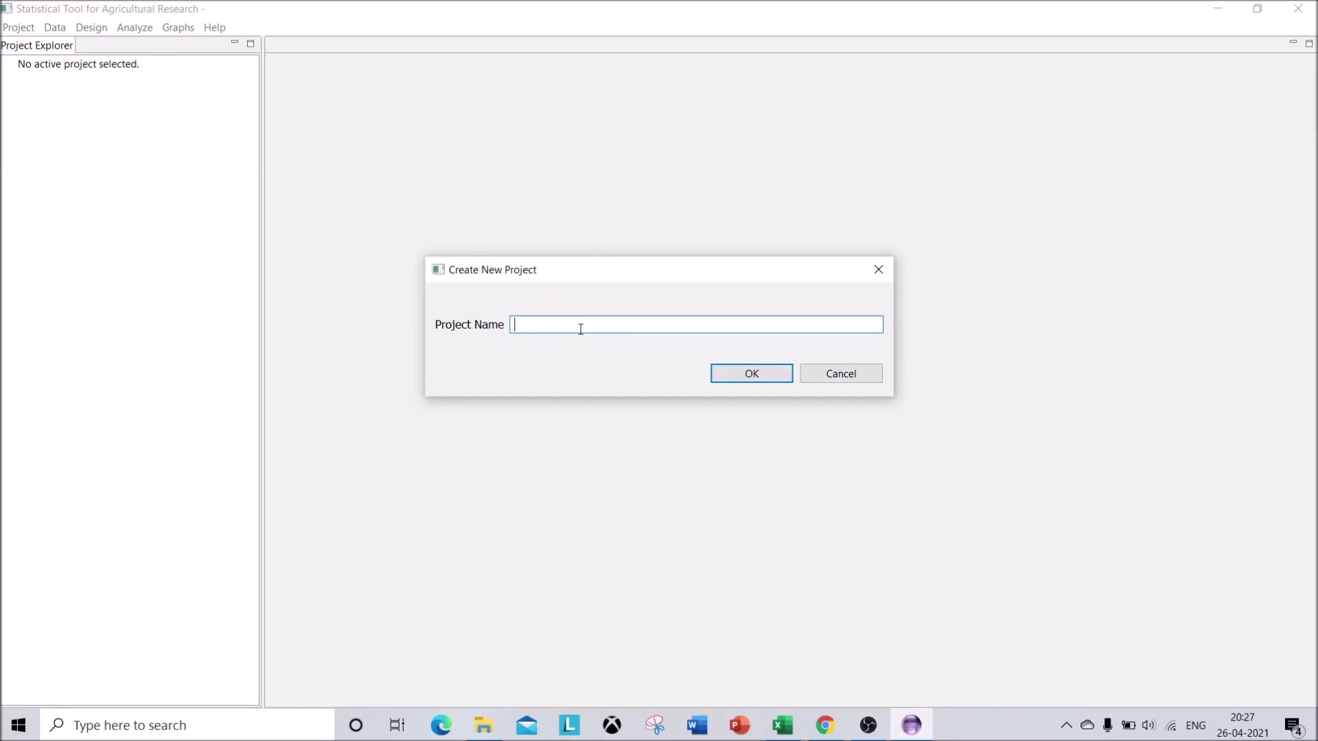
{"action": "type", "text": "rbdanova"}
{"action": "left_click", "coordinate": [747, 378]}
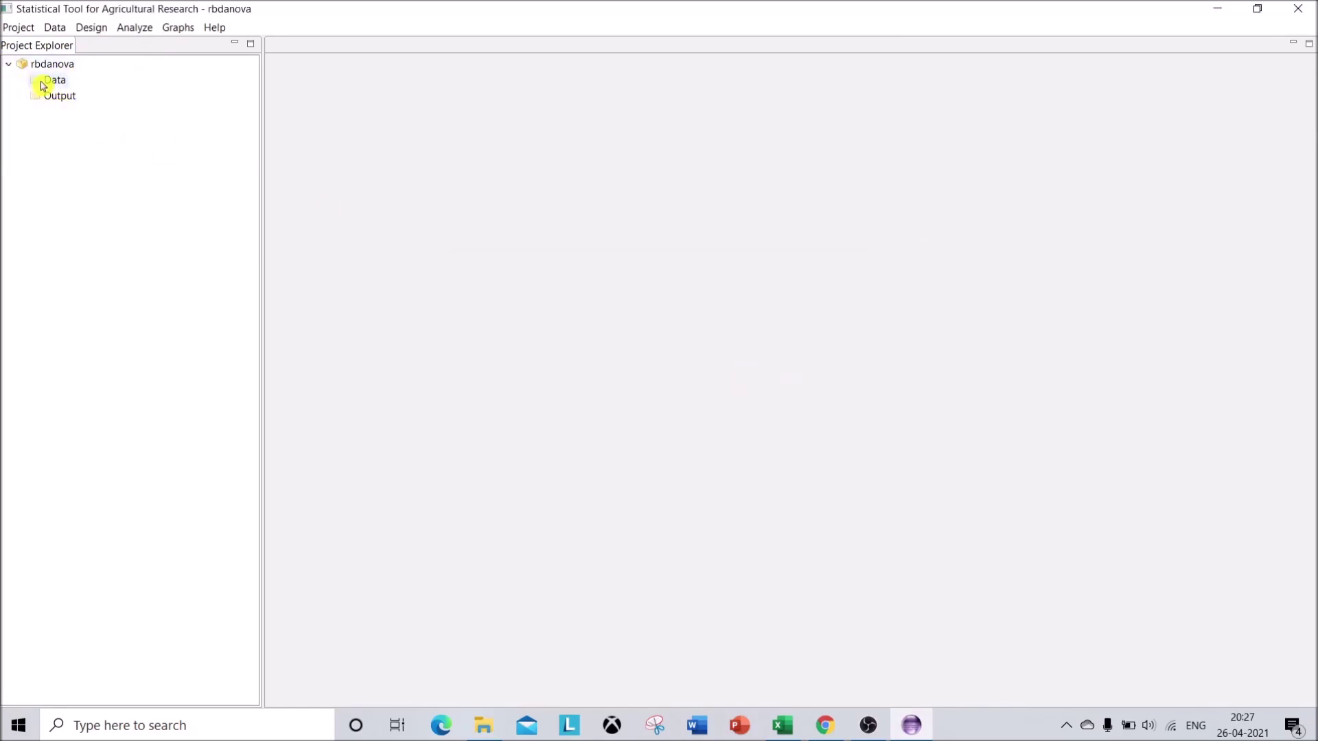
- Import the ypp file from D:\star space into the project's Data folder
{"action": "right_click", "coordinate": [43, 85]}
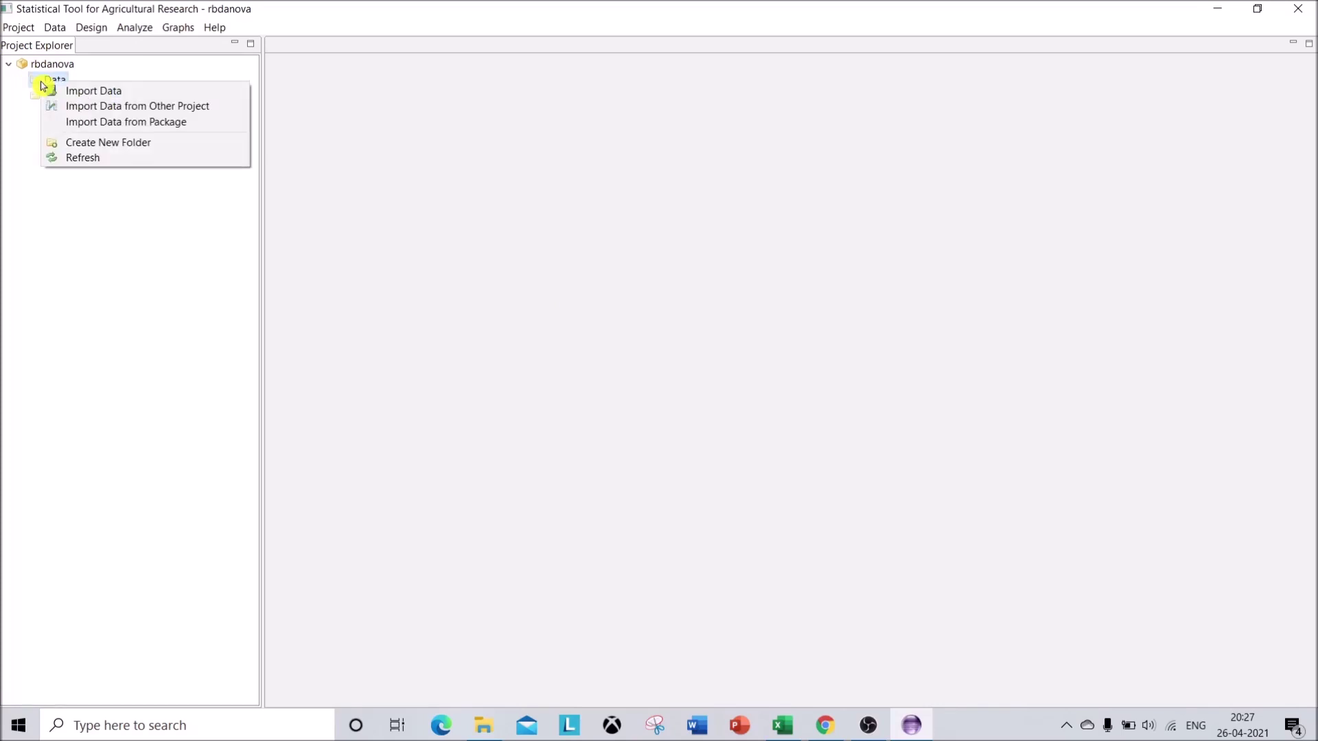
{"action": "left_click", "coordinate": [94, 96]}
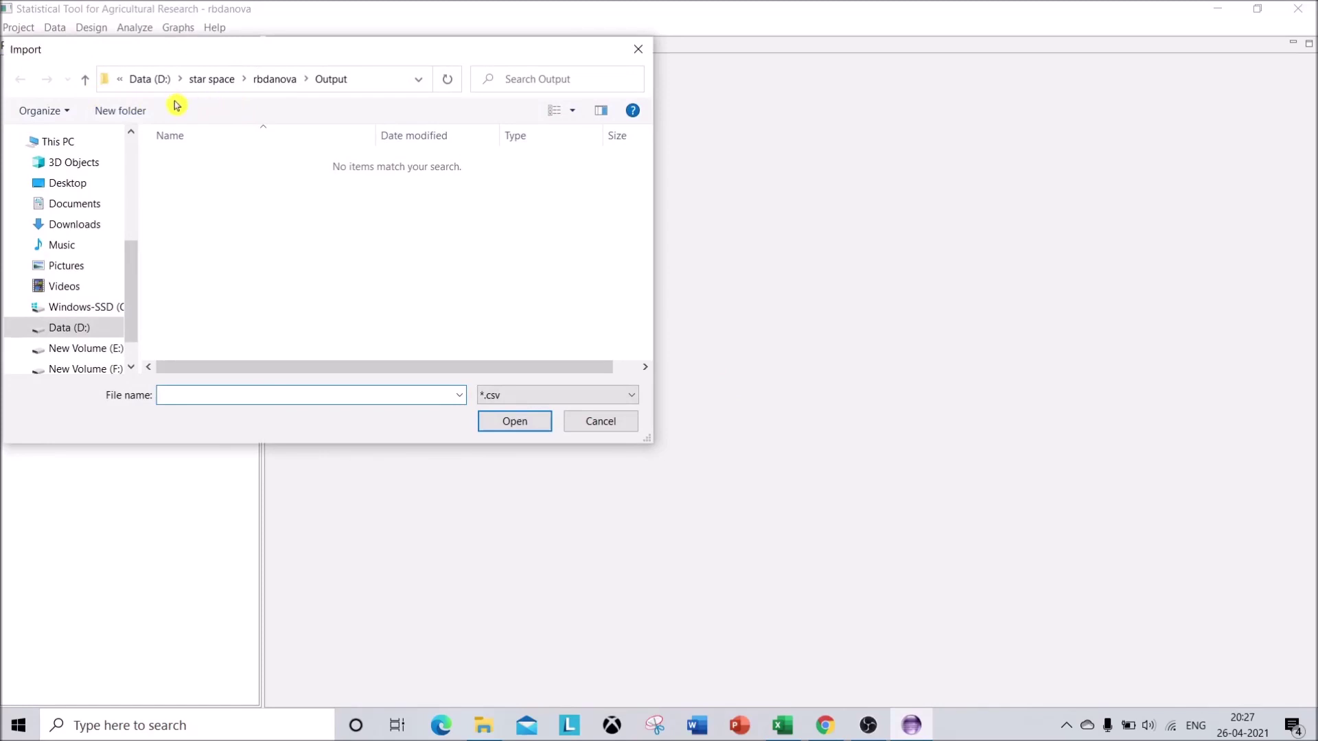
{"action": "left_click", "coordinate": [200, 88]}
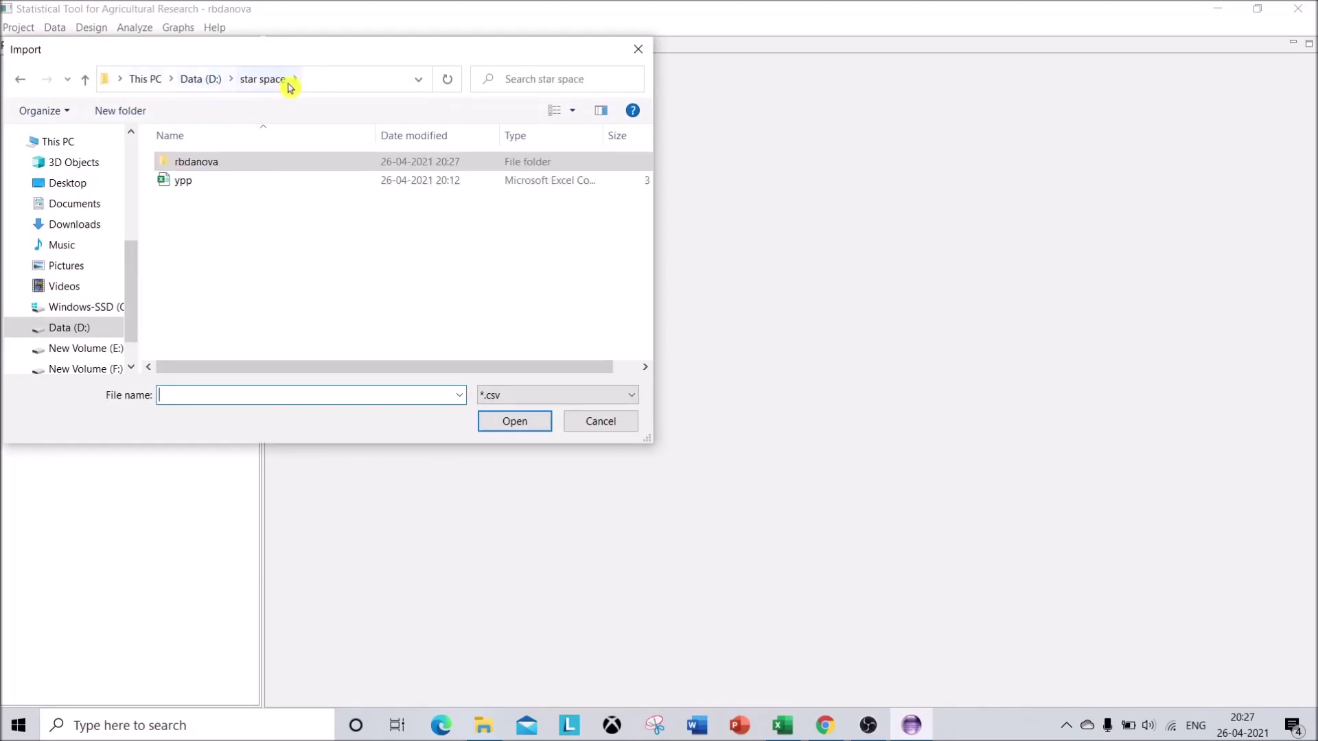
{"action": "left_click", "coordinate": [218, 186]}
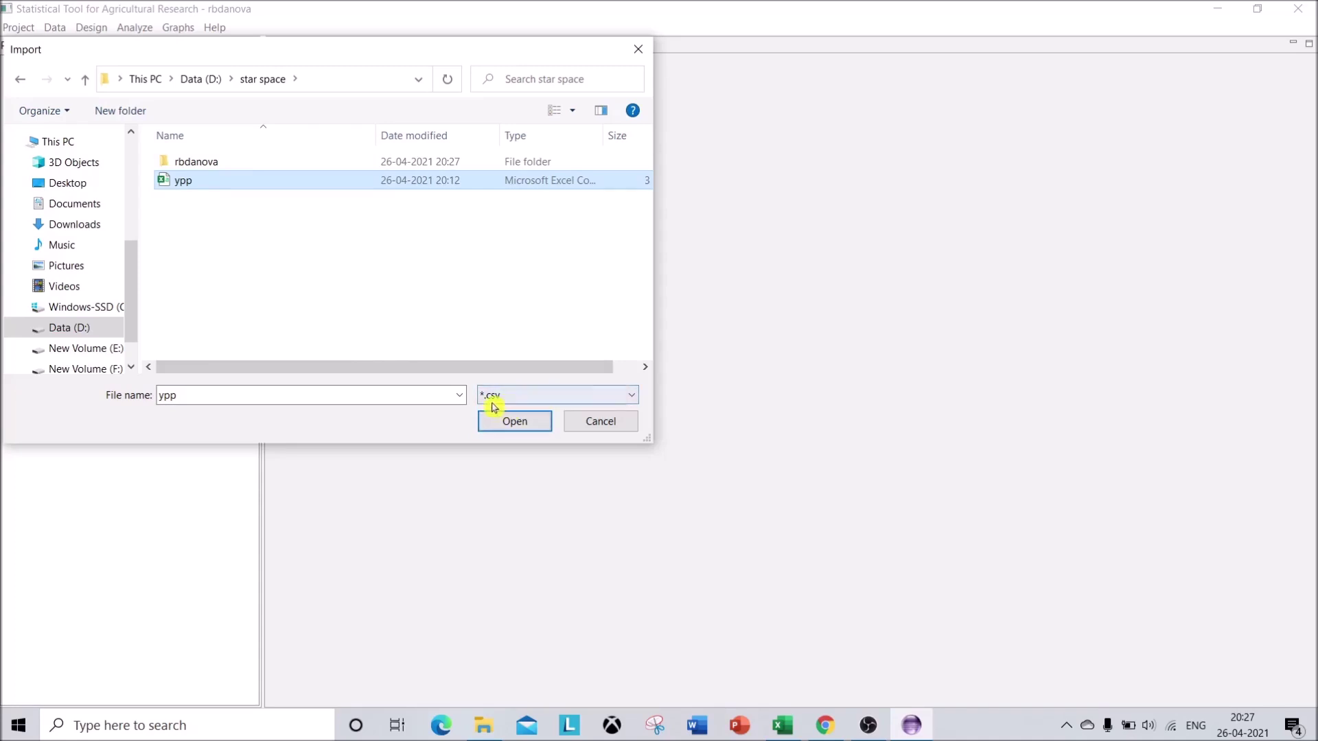
{"action": "left_click", "coordinate": [509, 422]}
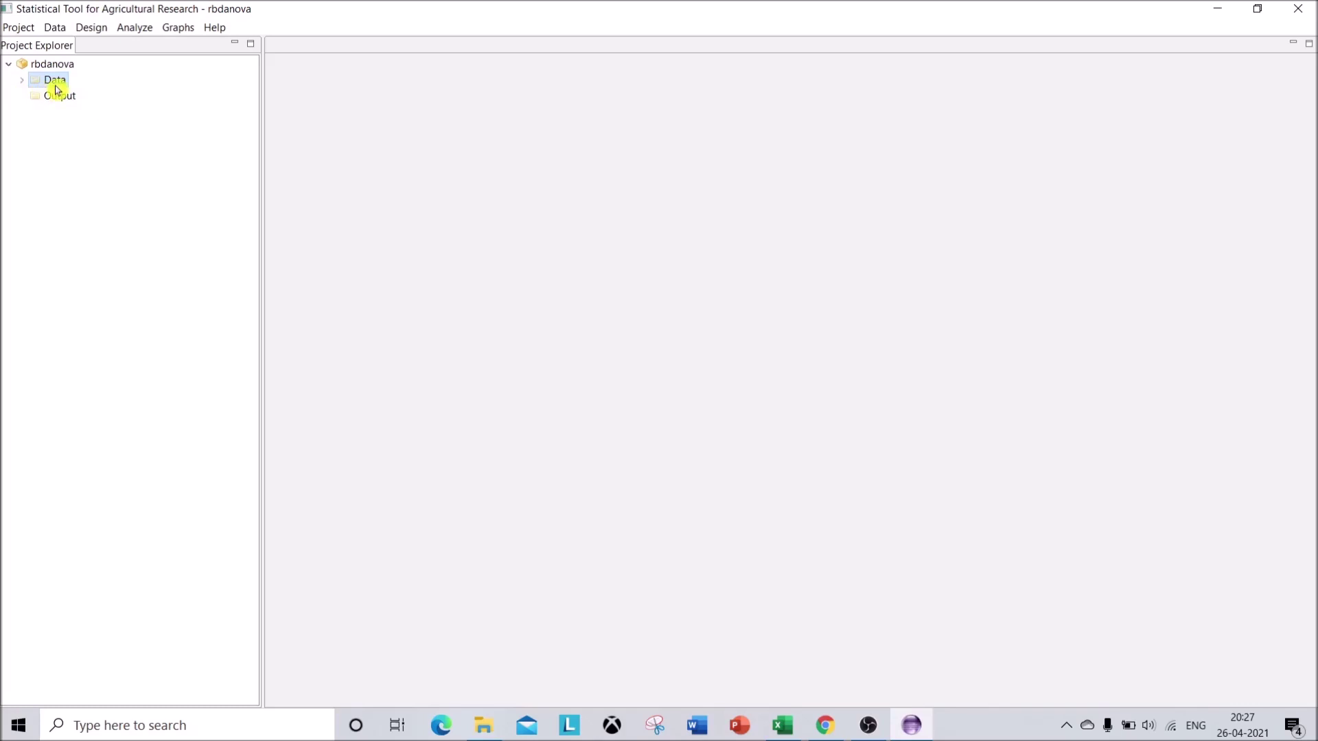
- Expand the Data folder and open ypp.csv to view its 207 rows
{"action": "left_click", "coordinate": [26, 82]}
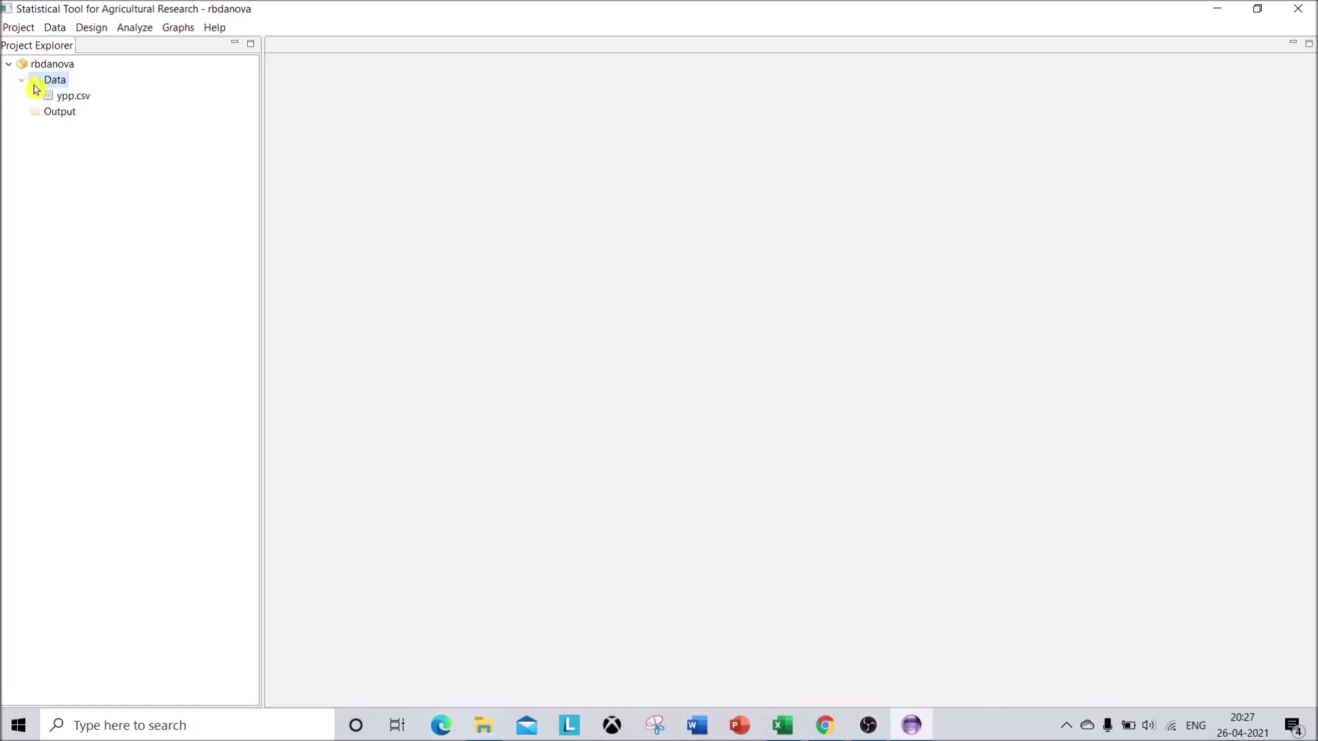
{"action": "double_click", "coordinate": [84, 101]}
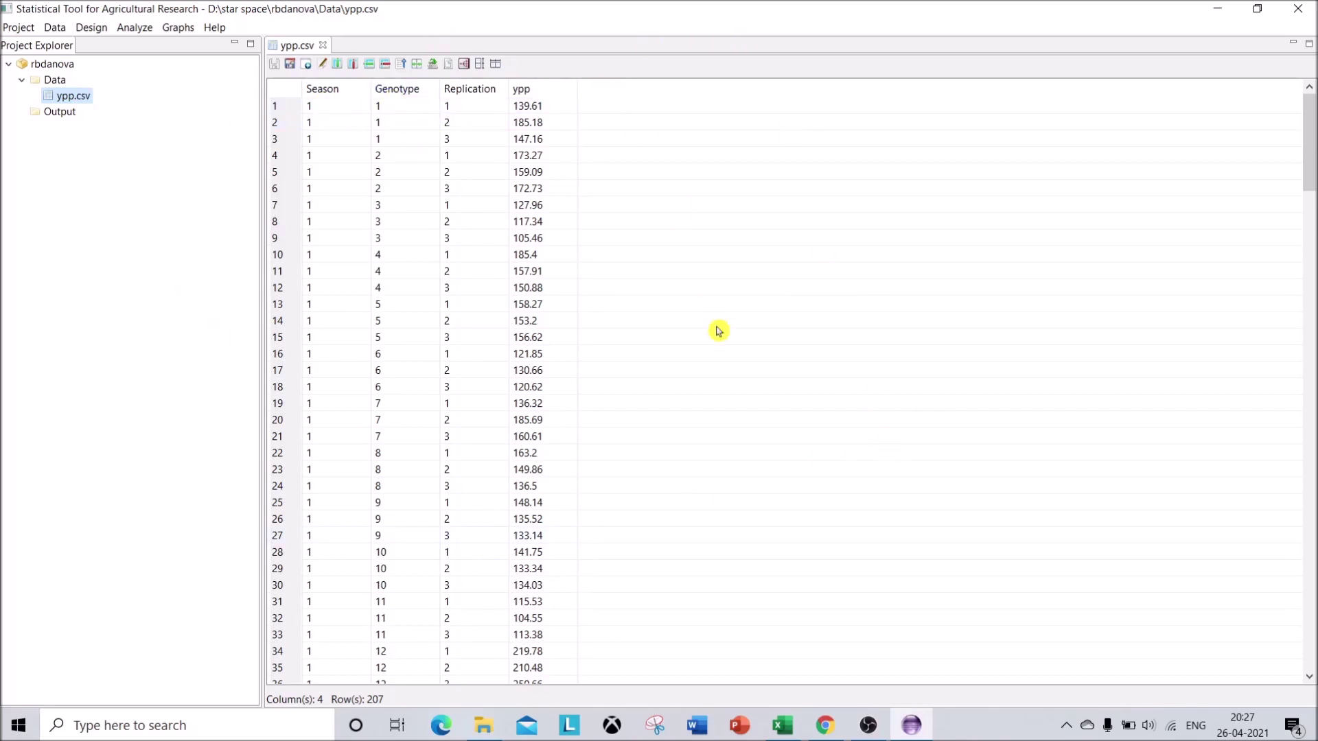
- Show the Analyze > Analysis of Variance designs, including Randomized Complete Block Design
{"action": "left_click", "coordinate": [140, 30]}
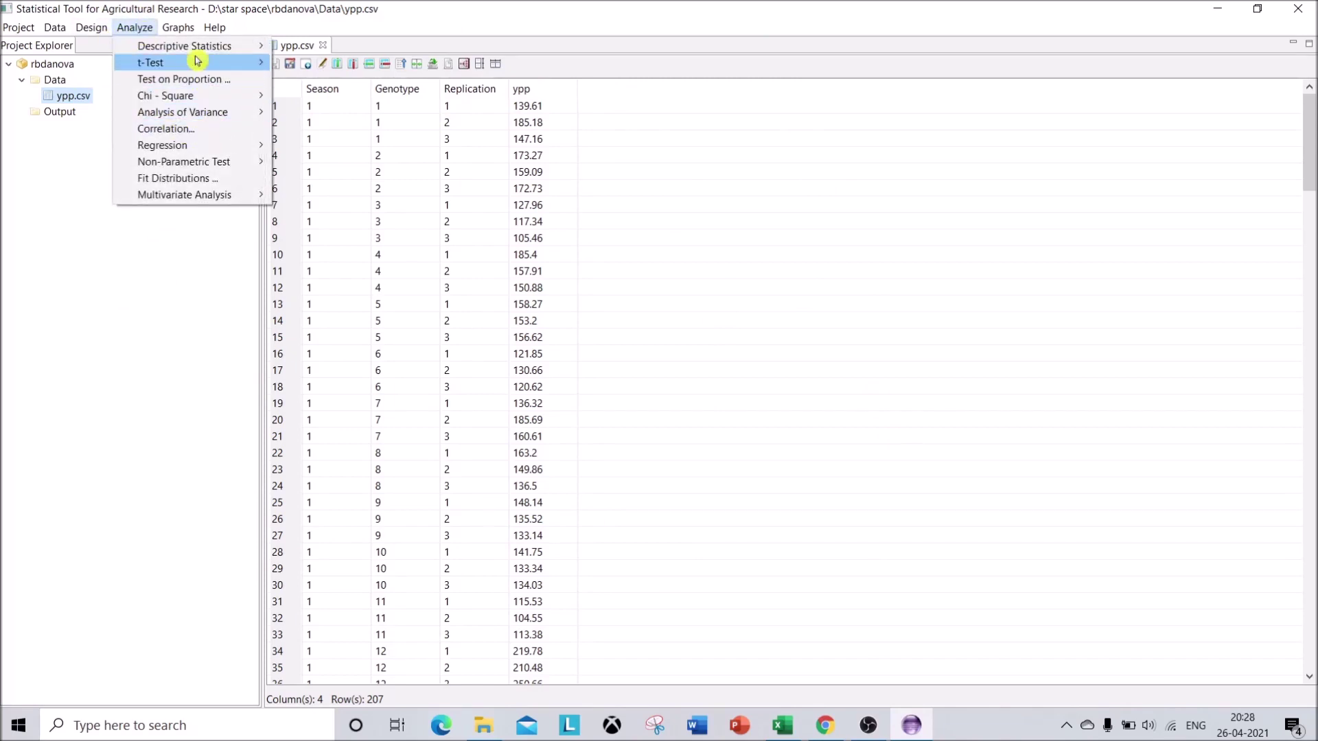
{"action": "mouse_move", "coordinate": [229, 117]}
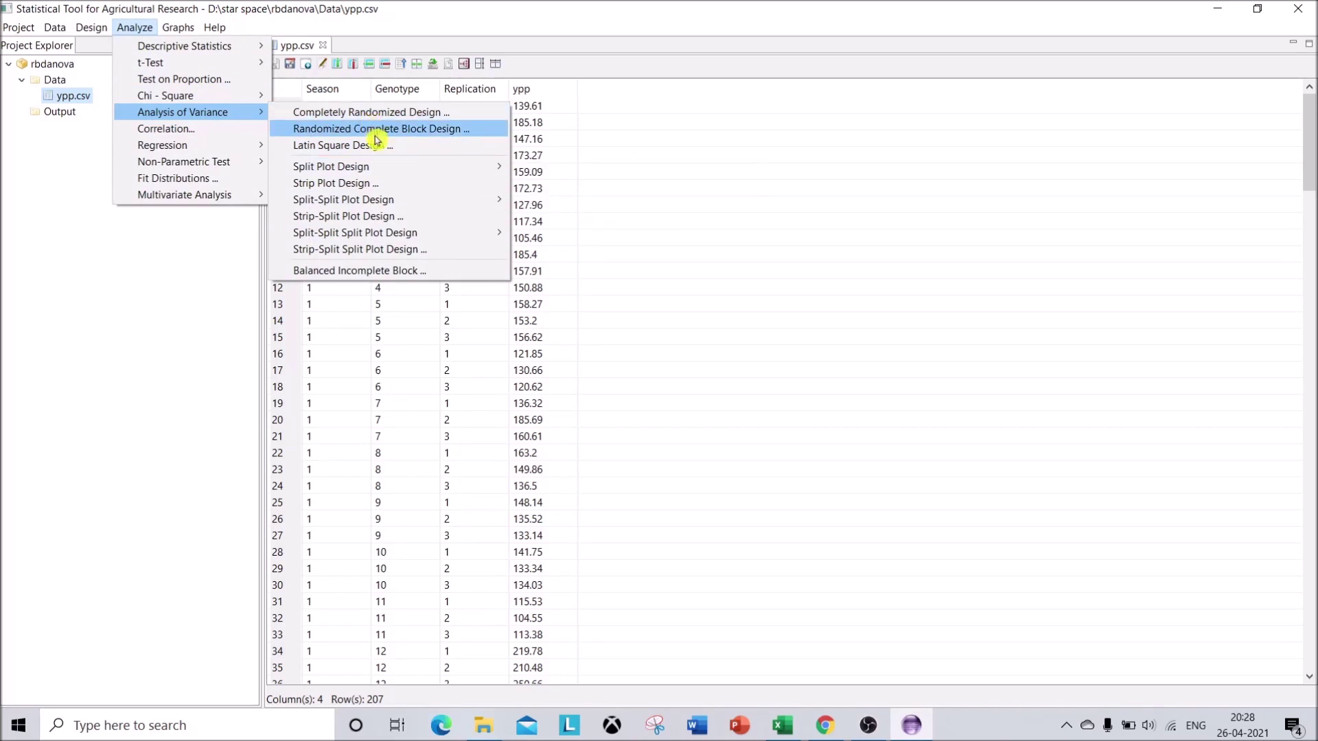
- Start a Randomized Complete Block Design analysis with ypp as the response variable
{"action": "left_click", "coordinate": [450, 130]}
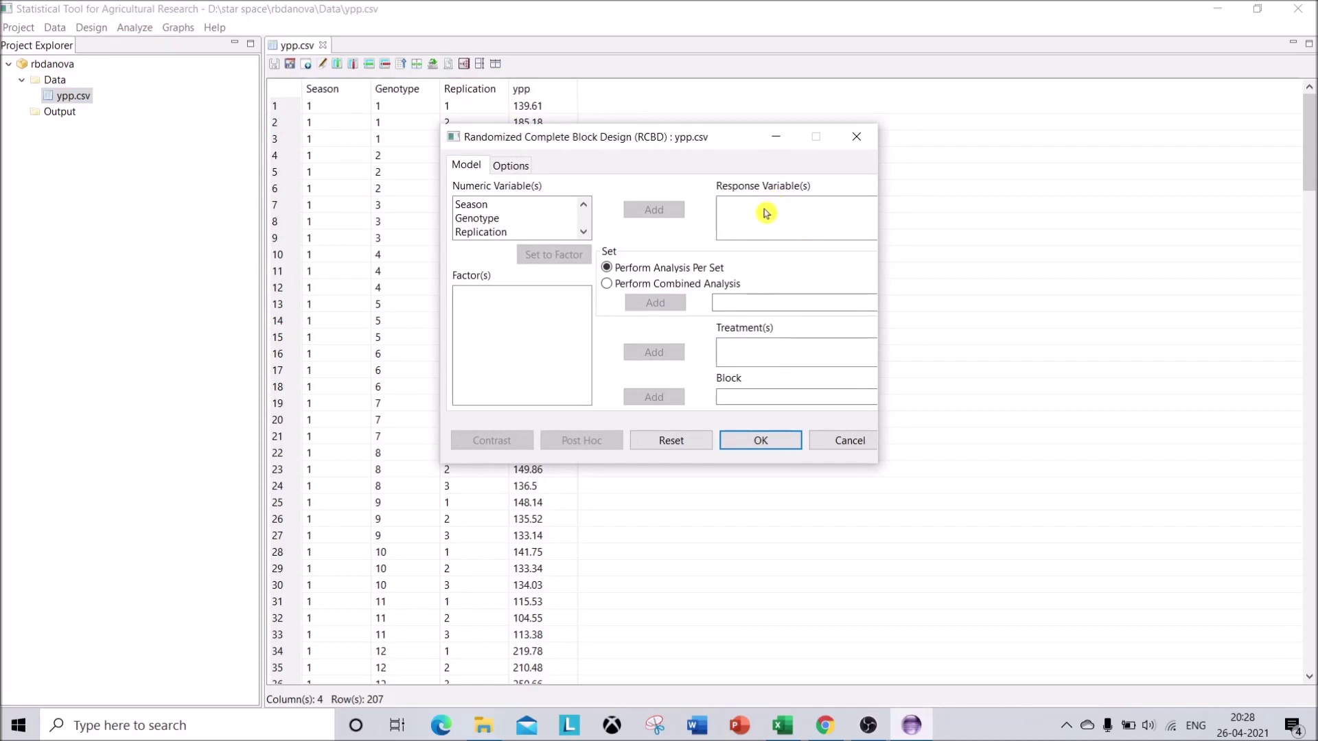
{"action": "left_click", "coordinate": [586, 236]}
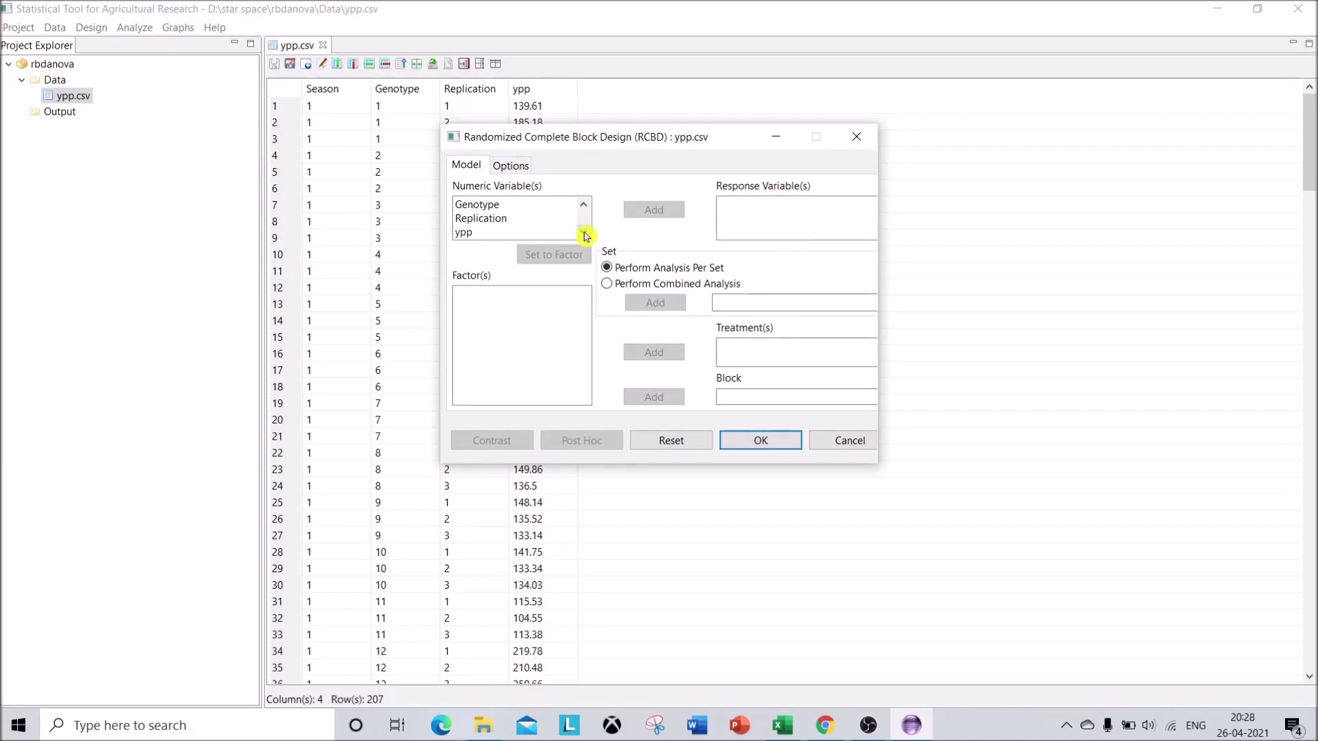
{"action": "left_click", "coordinate": [481, 234]}
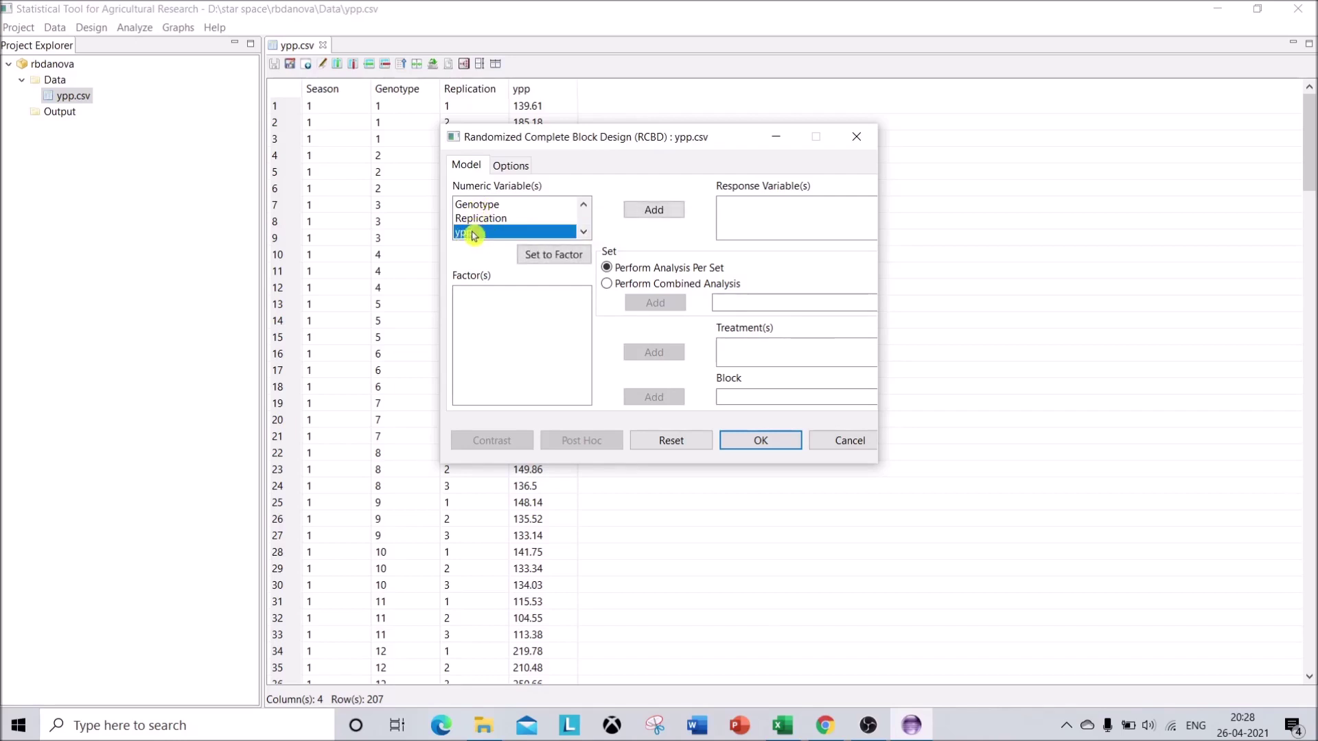
{"action": "left_click", "coordinate": [652, 211]}
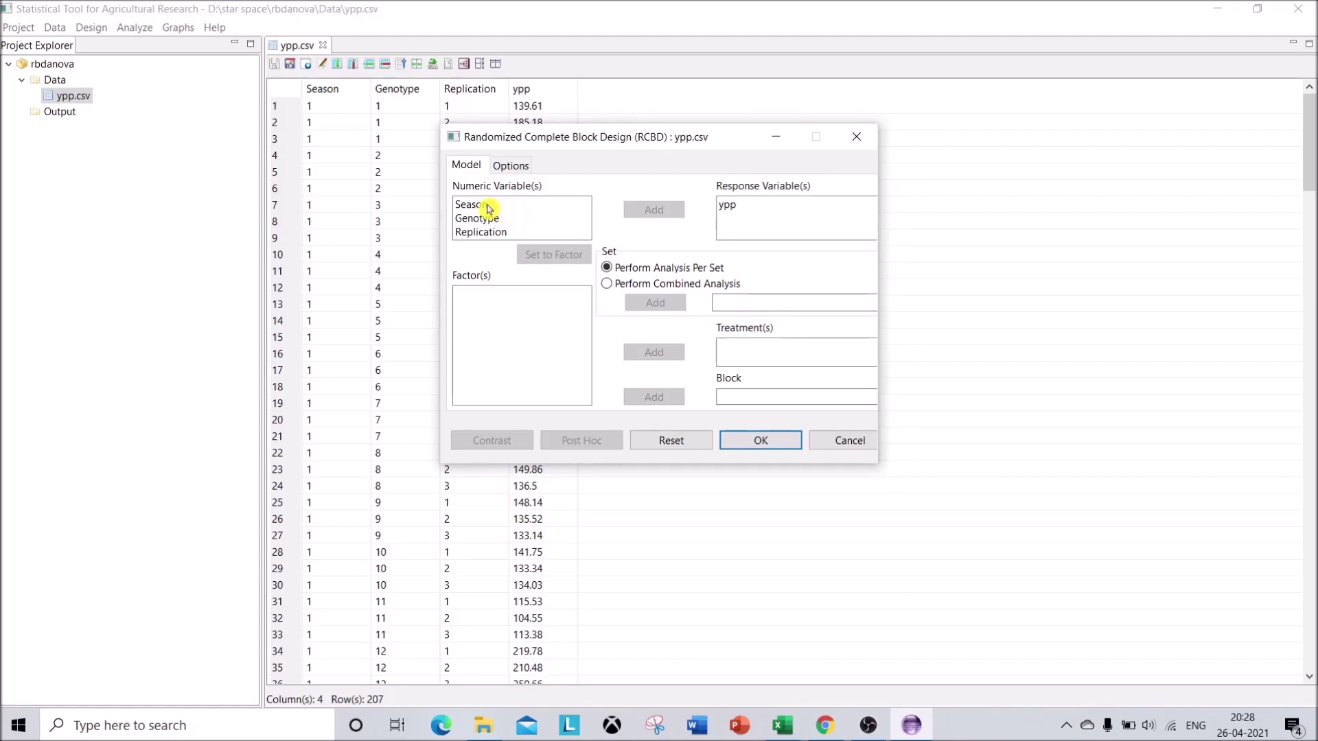
- Convert Season, Genotype and Replication into factors
{"action": "left_click", "coordinate": [486, 205]}
{"action": "left_click", "coordinate": [547, 253]}
{"action": "left_click", "coordinate": [483, 207]}
{"action": "left_click", "coordinate": [546, 258]}
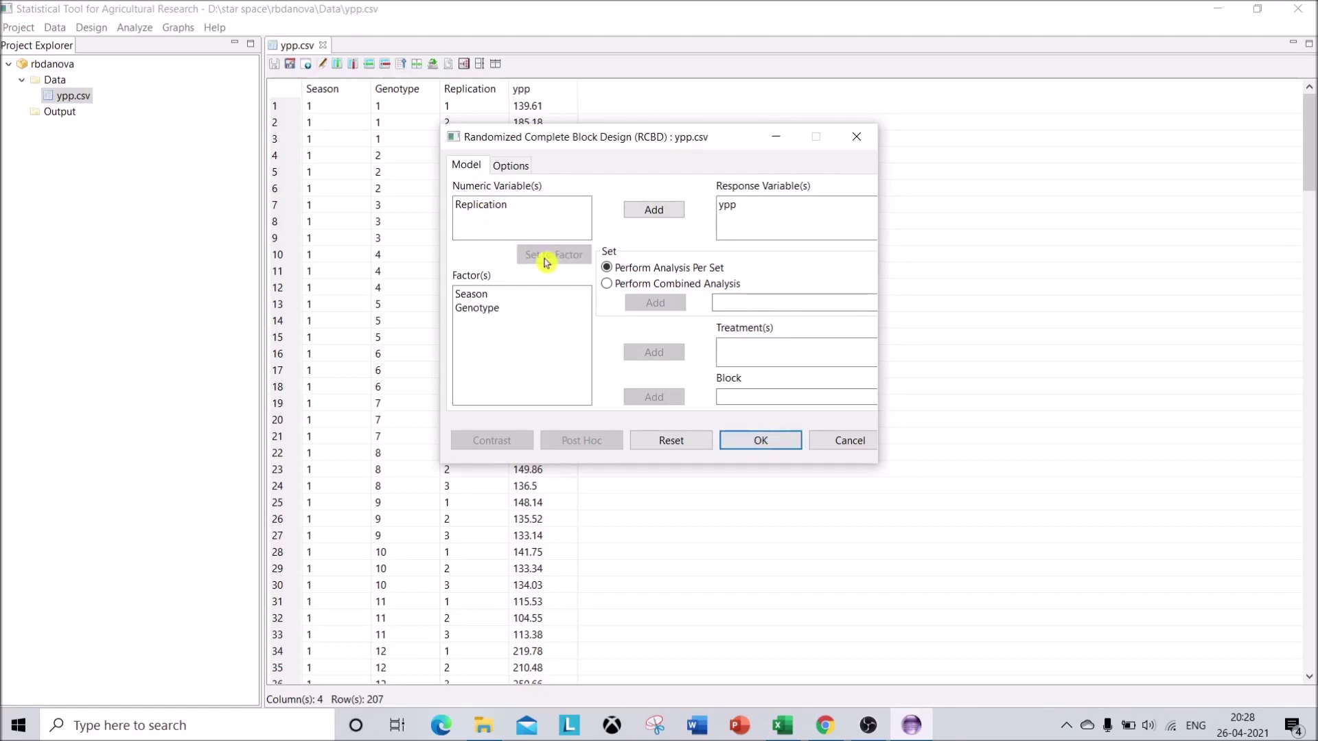
{"action": "left_click", "coordinate": [484, 205]}
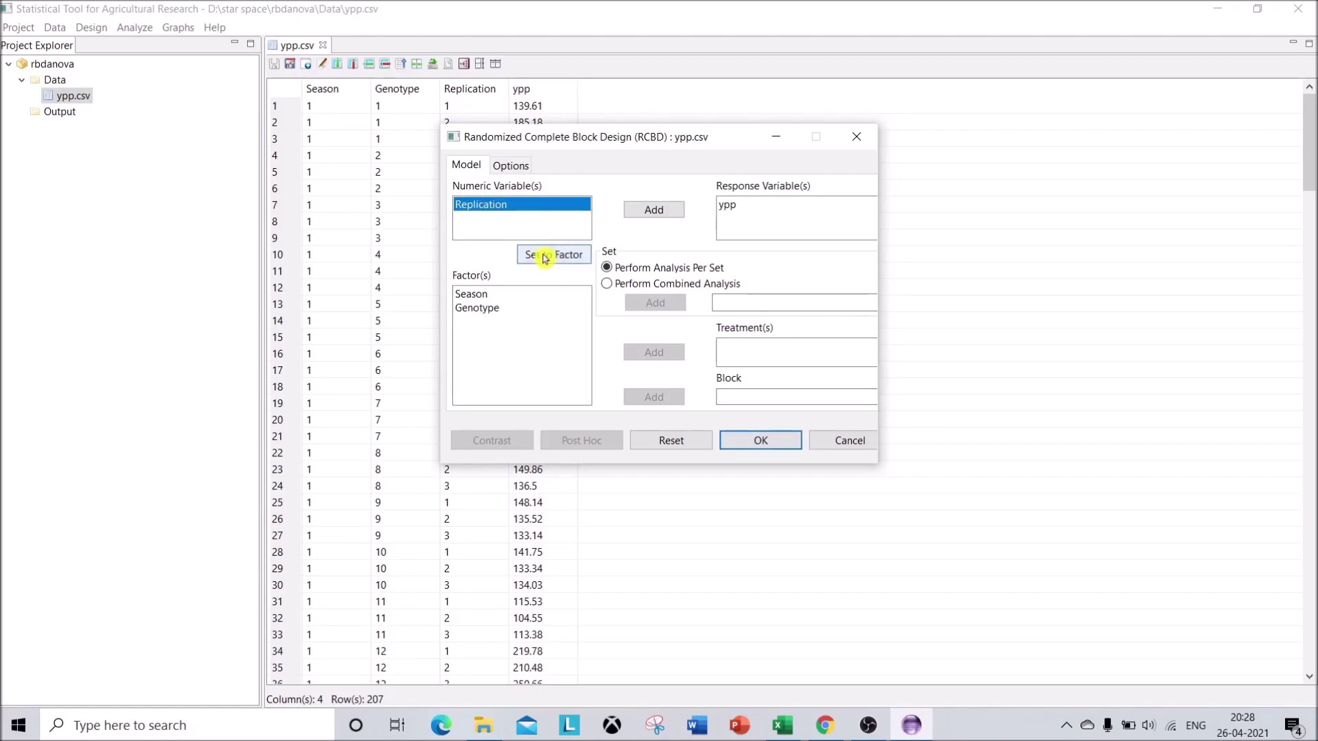
{"action": "left_click", "coordinate": [545, 257]}
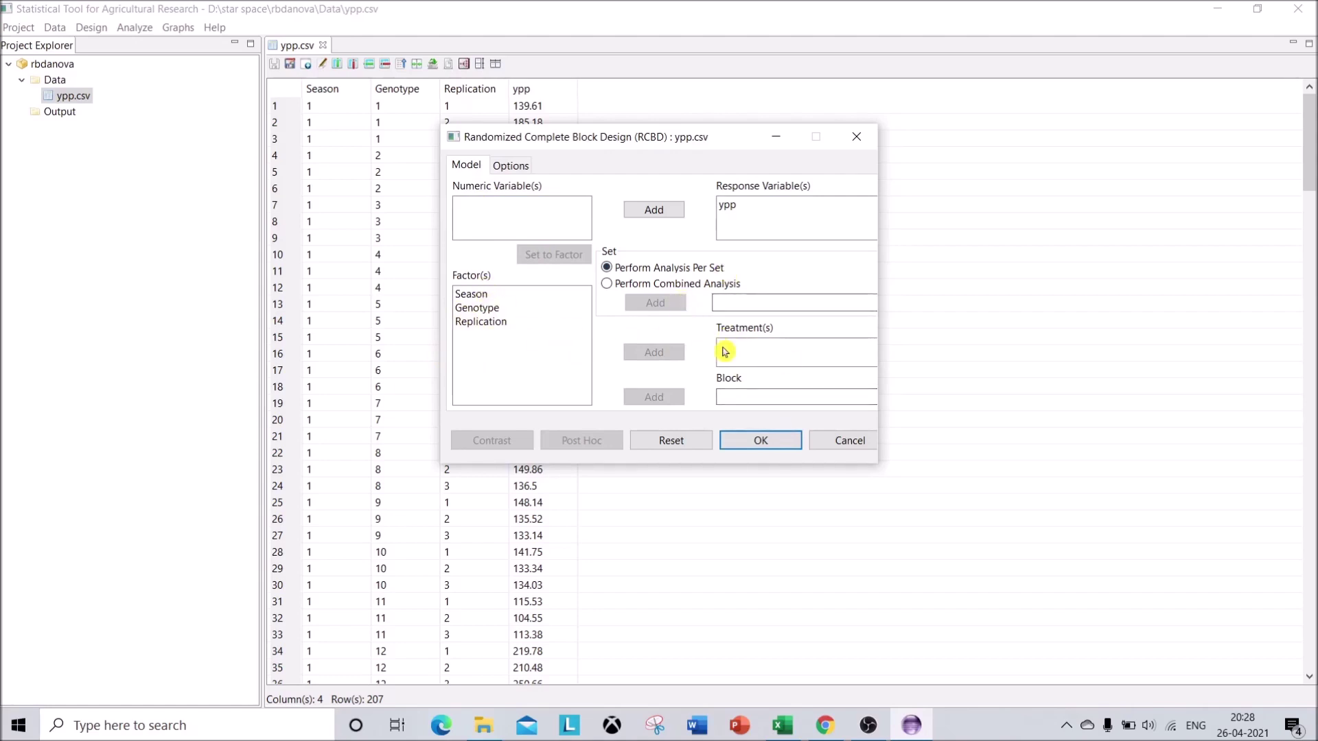
- Assign Season as set, Genotype as treatment and Replication as block
{"action": "left_click", "coordinate": [465, 297]}
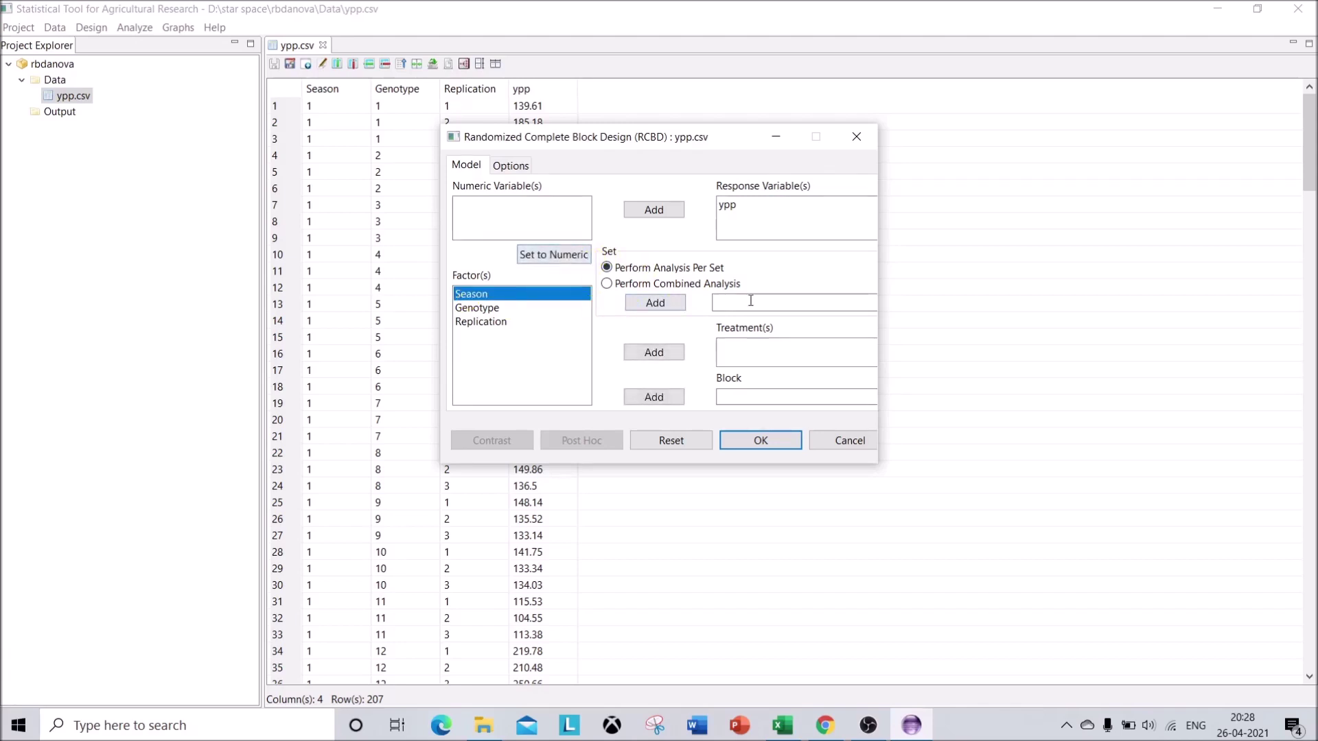
{"action": "left_click", "coordinate": [652, 303]}
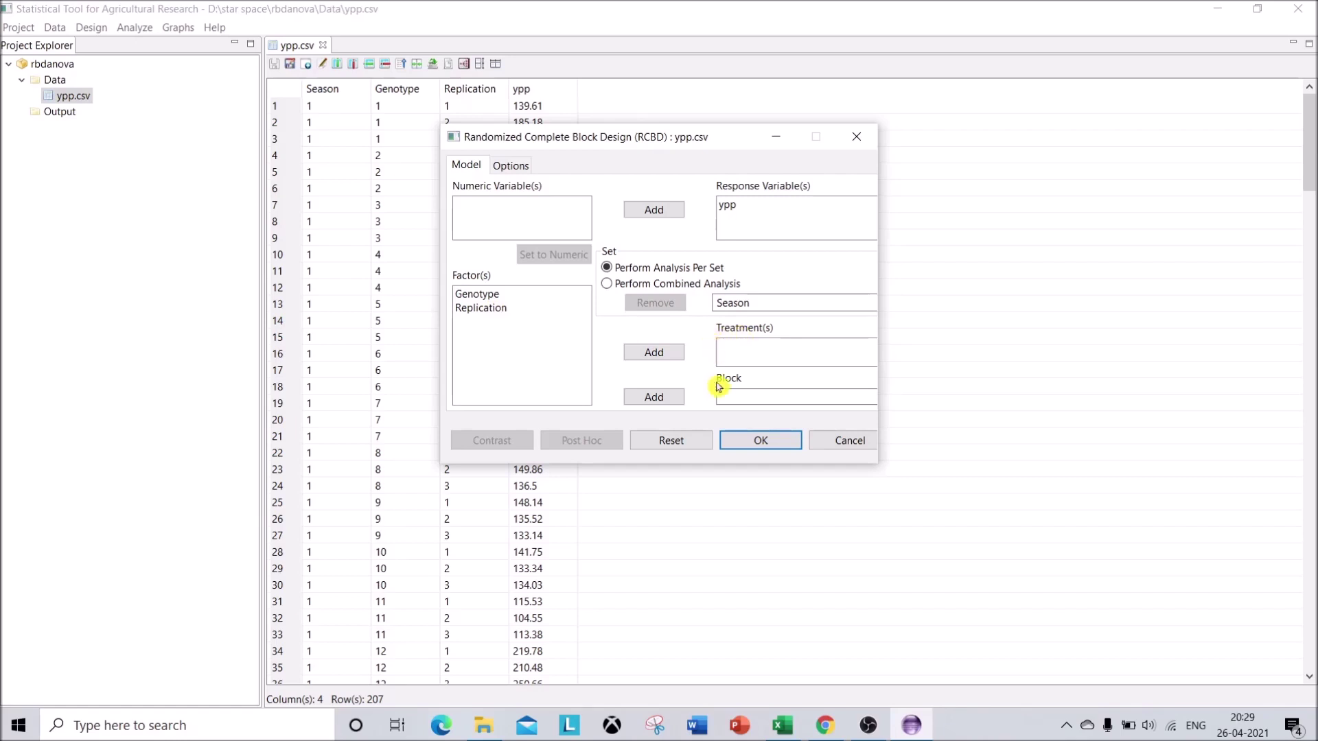
{"action": "left_click", "coordinate": [469, 295]}
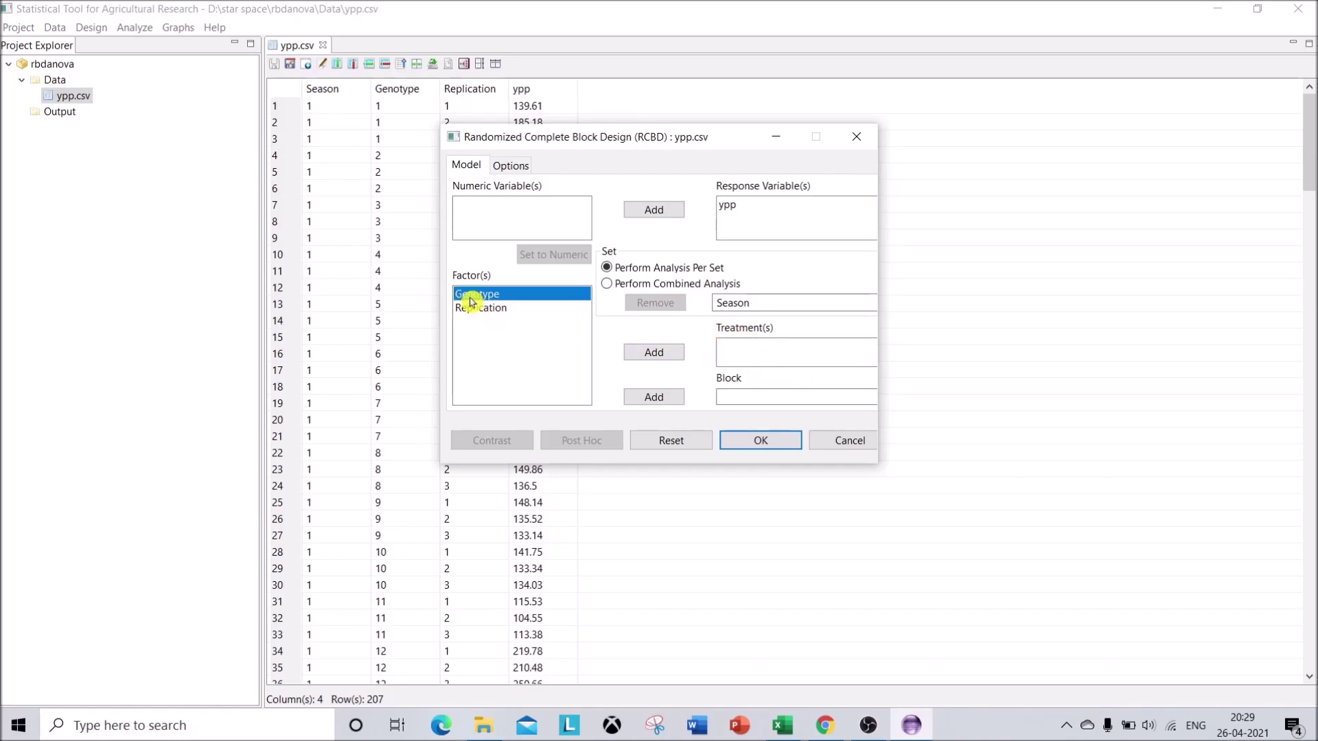
{"action": "left_click", "coordinate": [669, 352]}
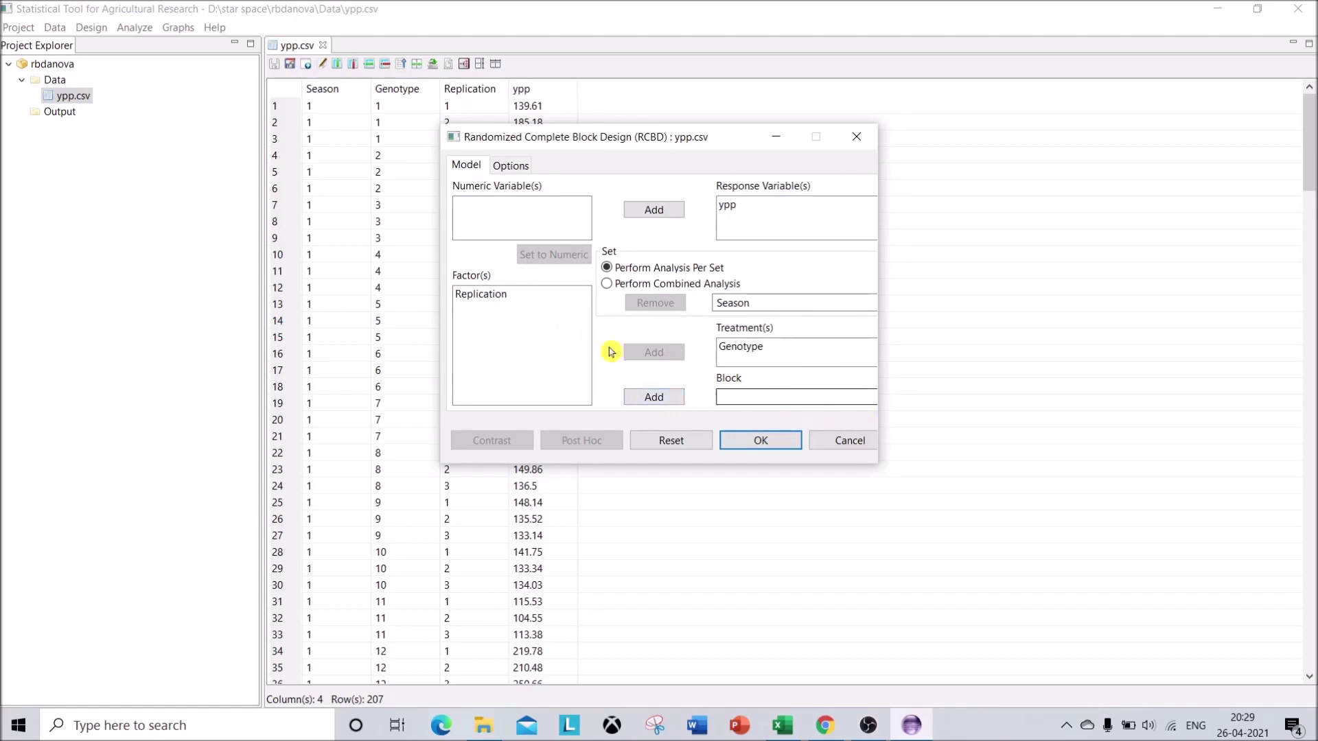
{"action": "left_click", "coordinate": [463, 296]}
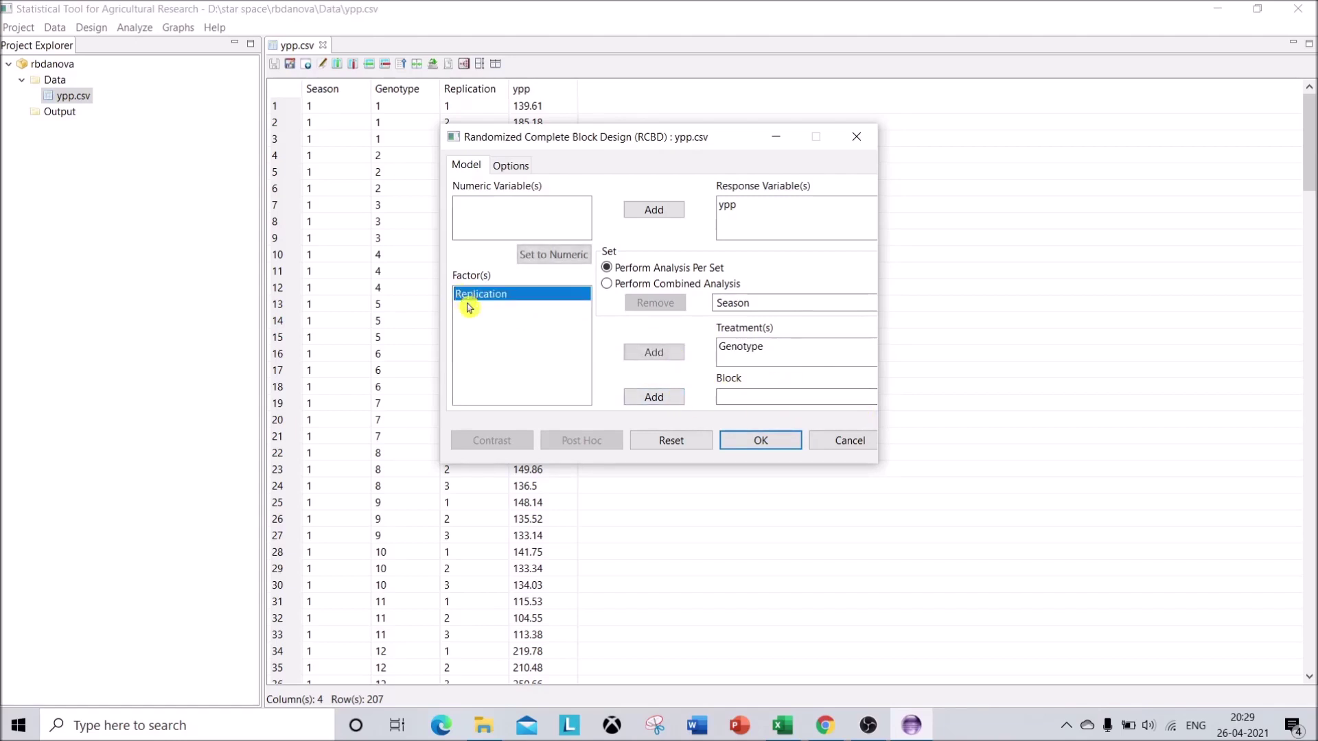
{"action": "left_click", "coordinate": [633, 398]}
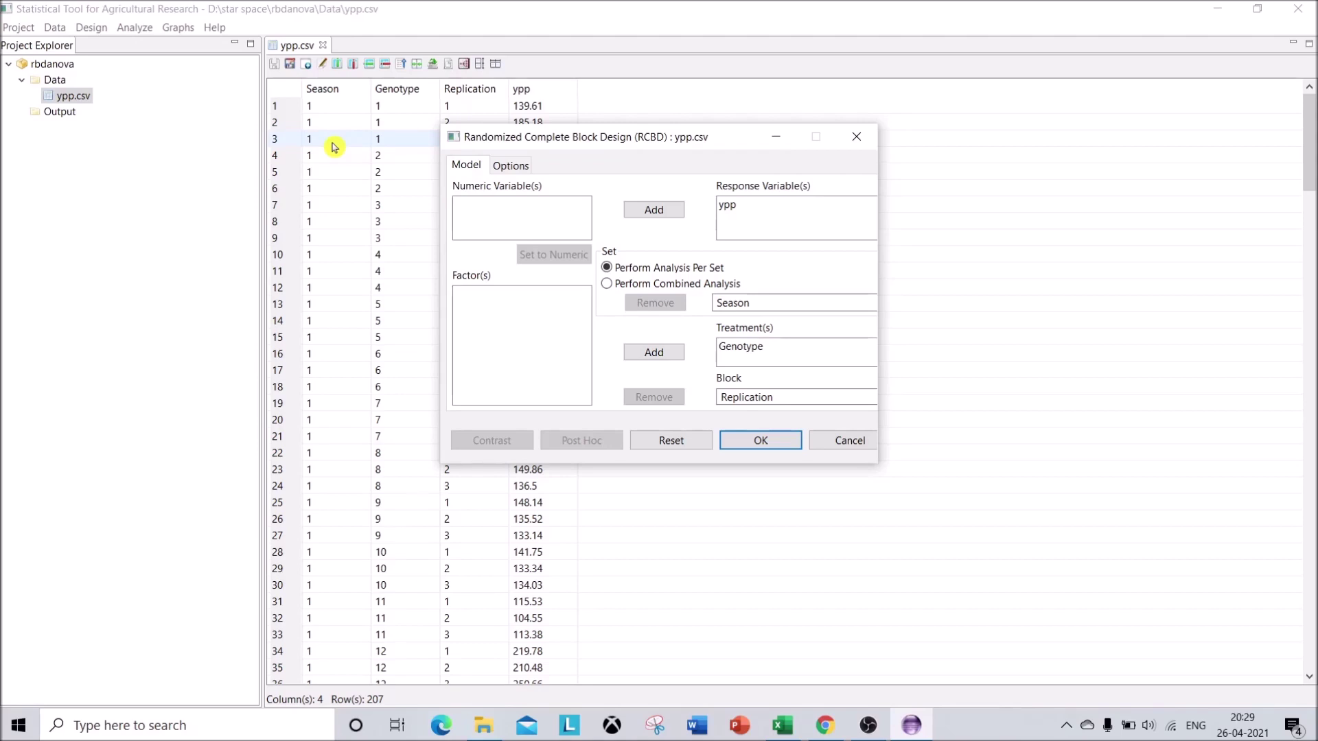
- Select Perform Combined Analysis and bring up the RCBD Options with 0.05 significance level
{"action": "left_click", "coordinate": [607, 285]}
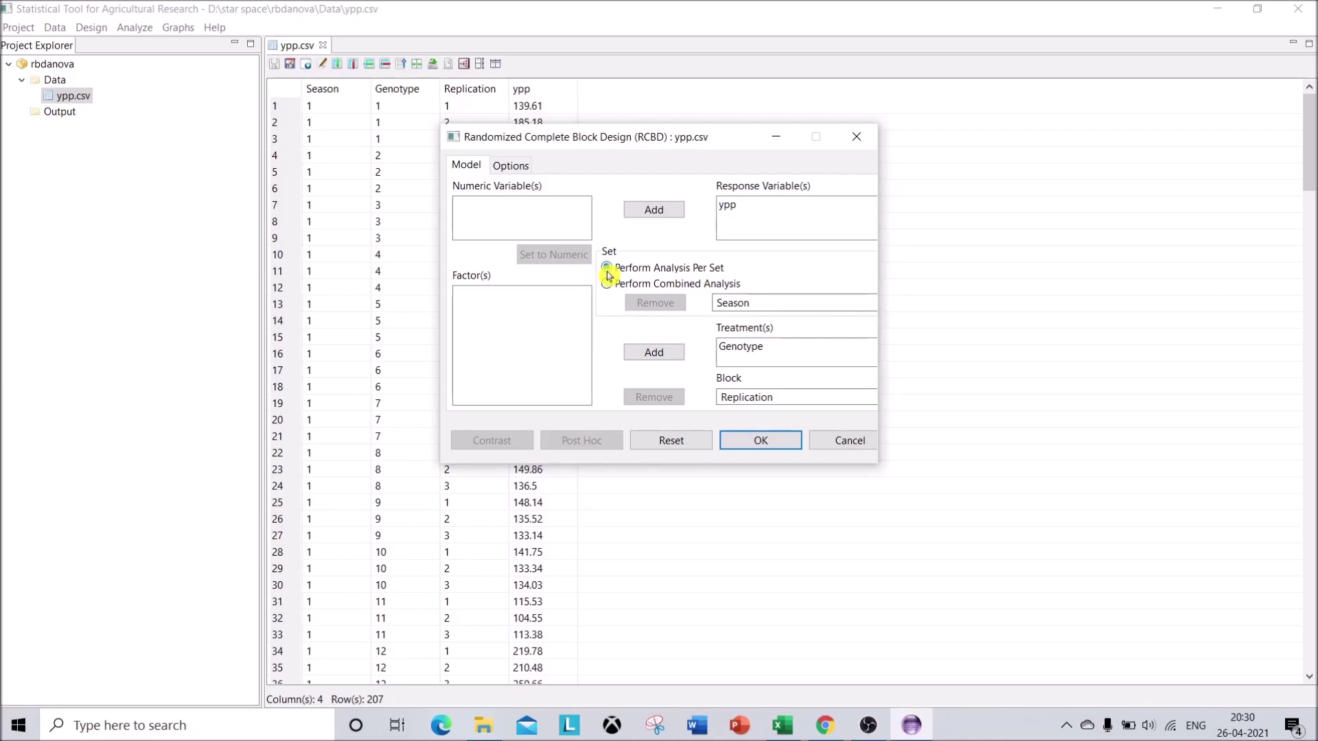
{"action": "left_click", "coordinate": [510, 166]}
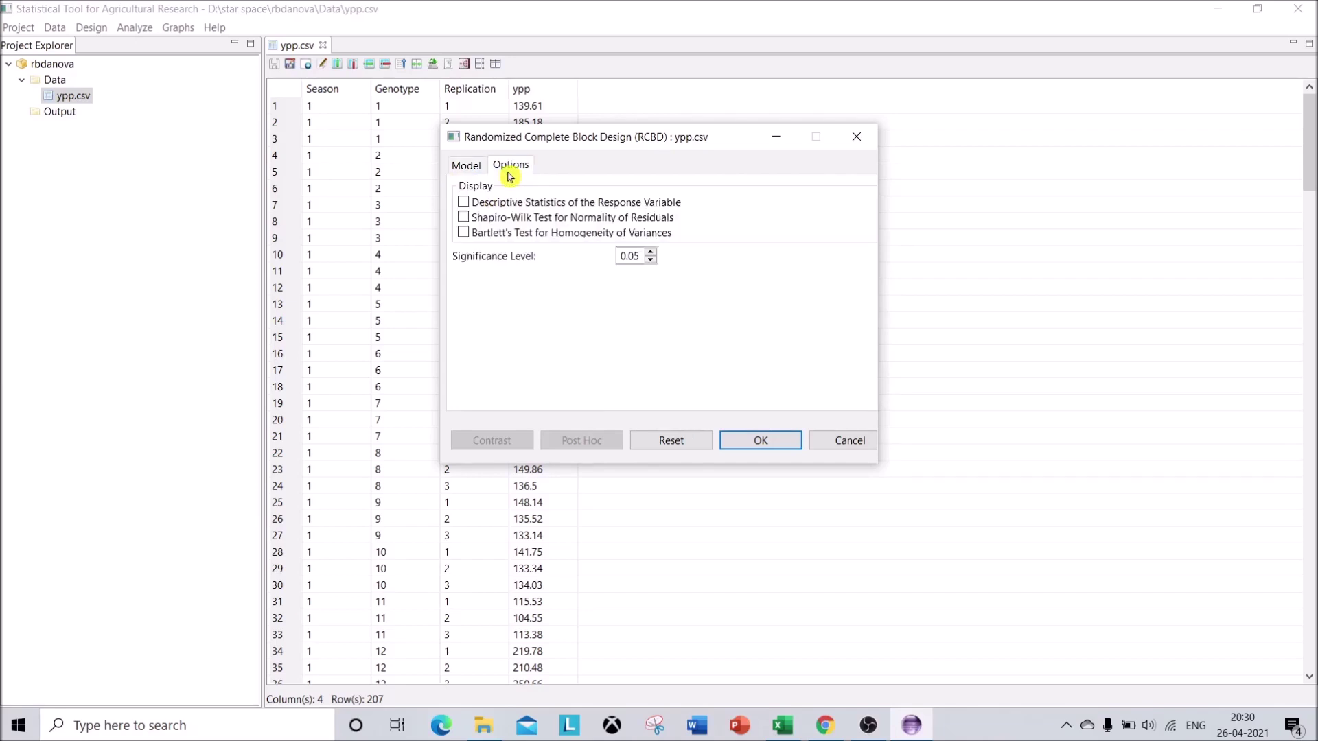
- Include Descriptive Statistics and Bartlett's Test, then run the RCBD analysis
{"action": "left_click", "coordinate": [465, 204]}
{"action": "left_click", "coordinate": [467, 236]}
{"action": "left_click", "coordinate": [765, 442]}
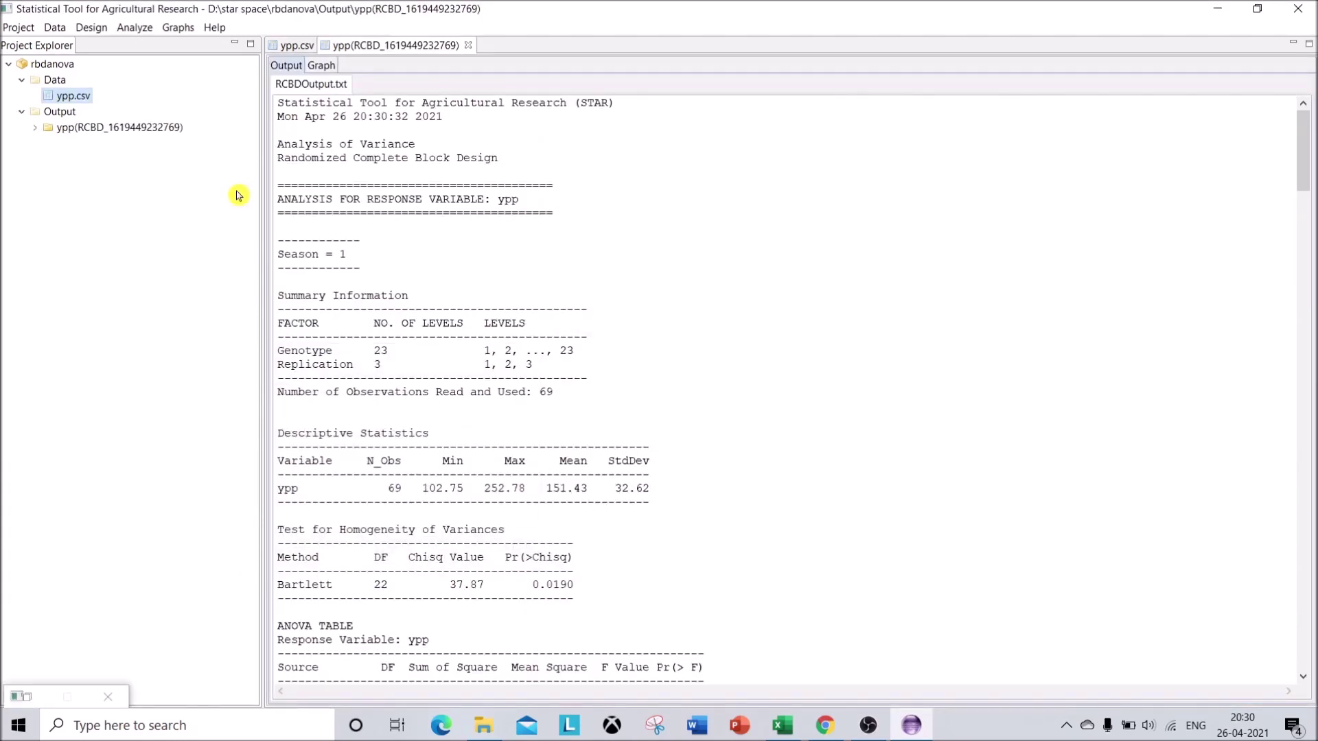
- Expand the ypp(RCBD_...) output folder and open RCBDOutput.txt to view the Season 1 ypp ANOVA
{"action": "left_click", "coordinate": [35, 129]}
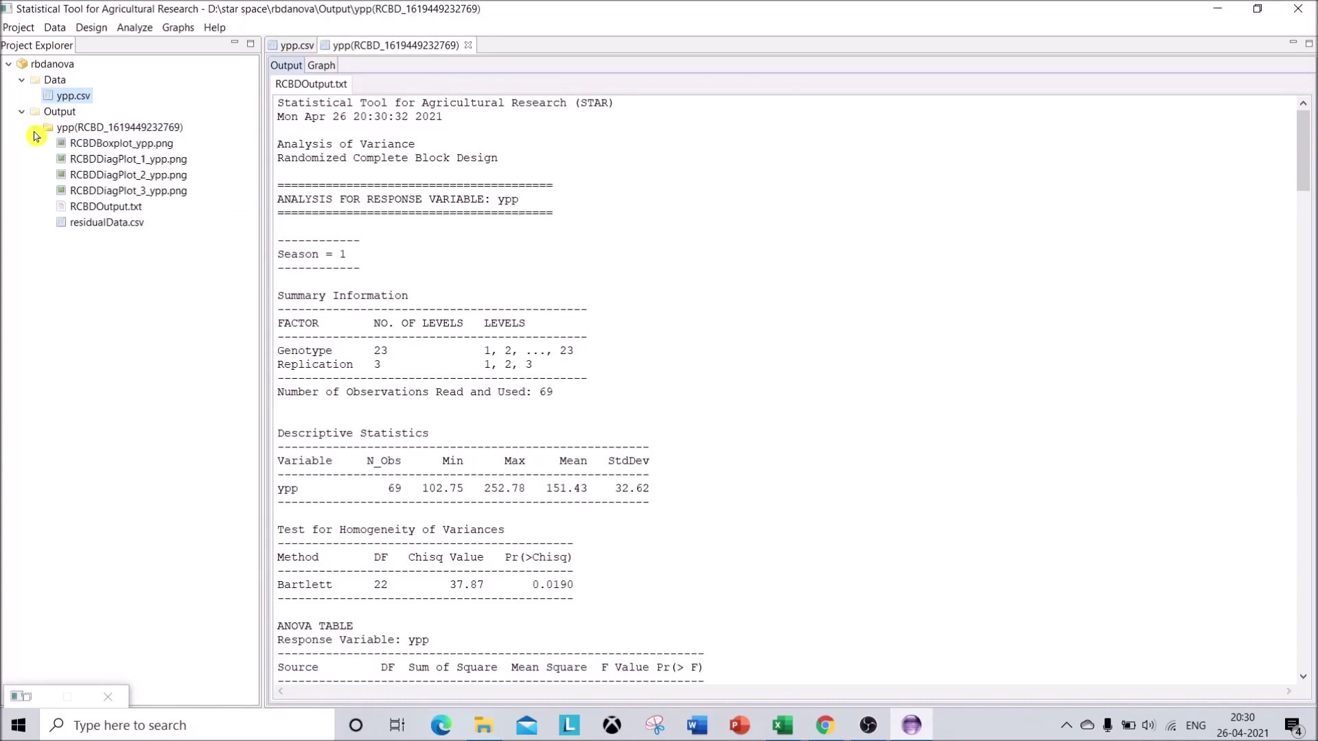
{"action": "double_click", "coordinate": [123, 208]}
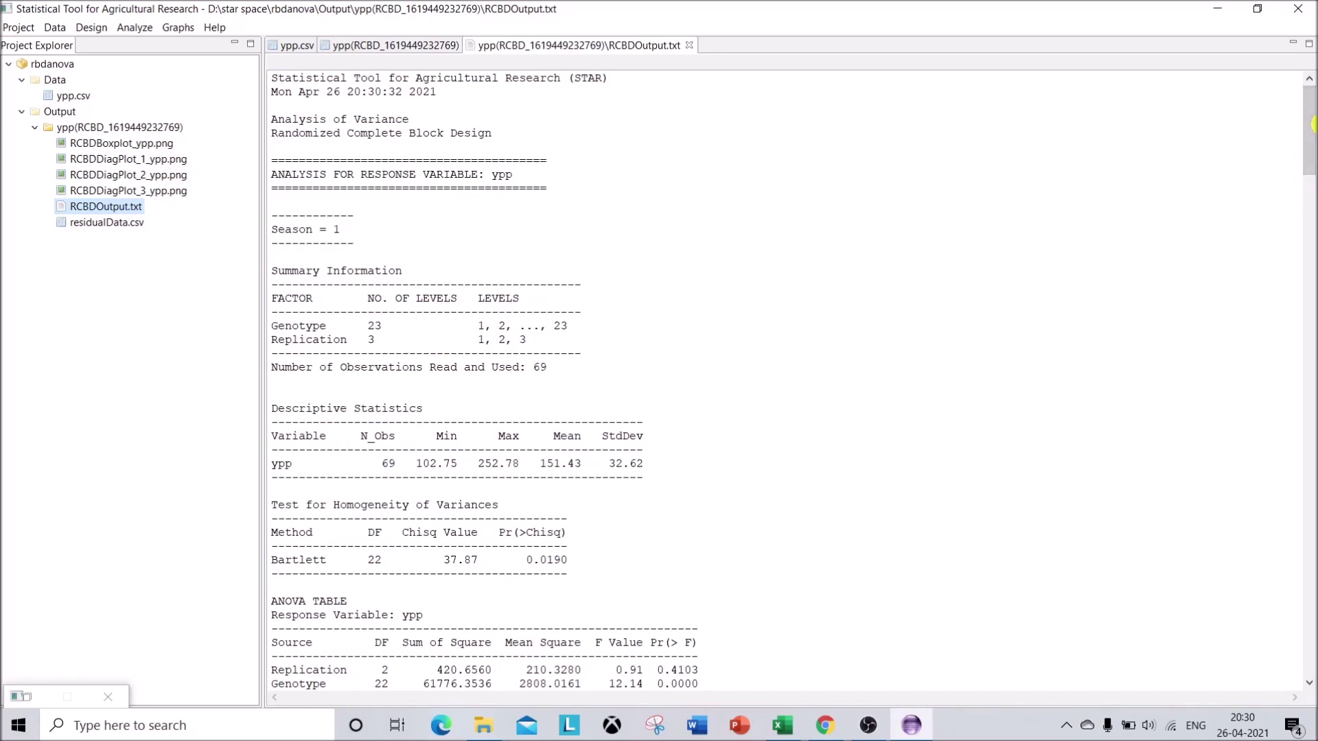
{"action": "left_click_drag", "start_coordinate": [278, 229], "coordinate": [351, 228]}
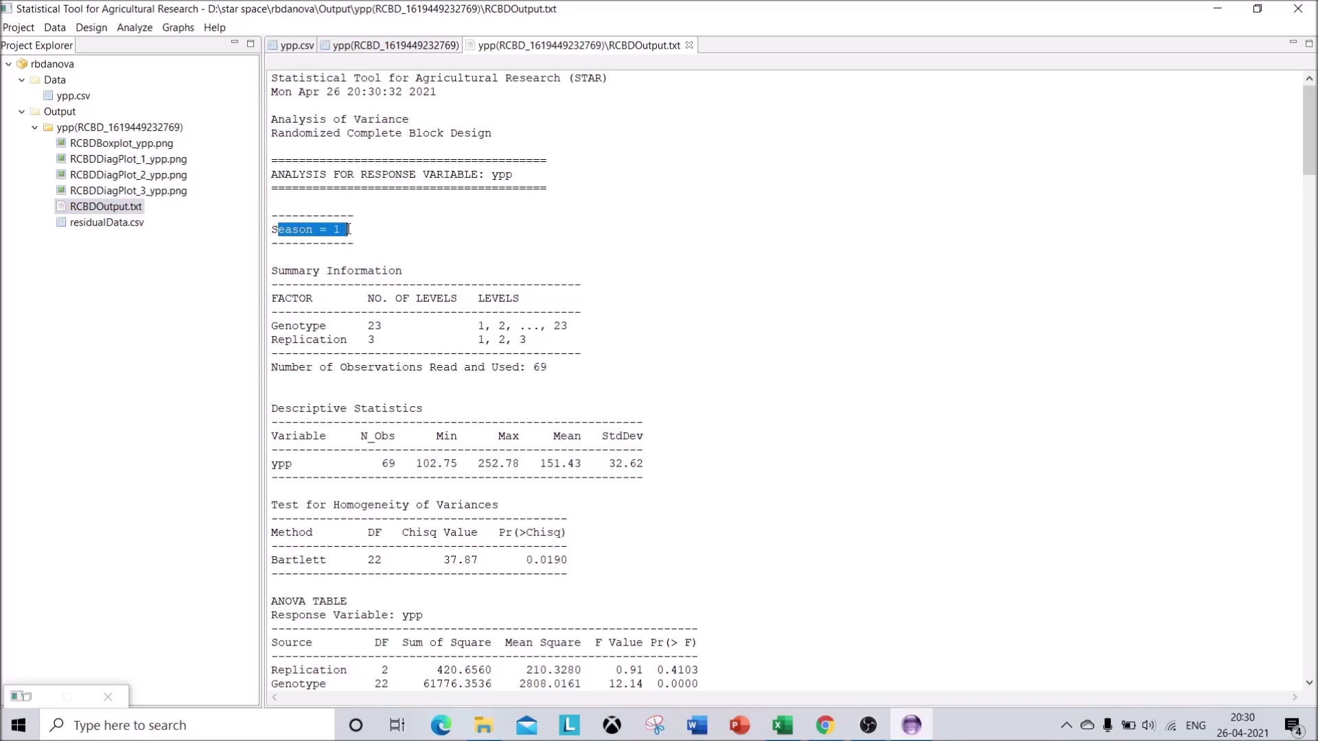
{"action": "left_click_drag", "start_coordinate": [492, 174], "coordinate": [520, 175]}
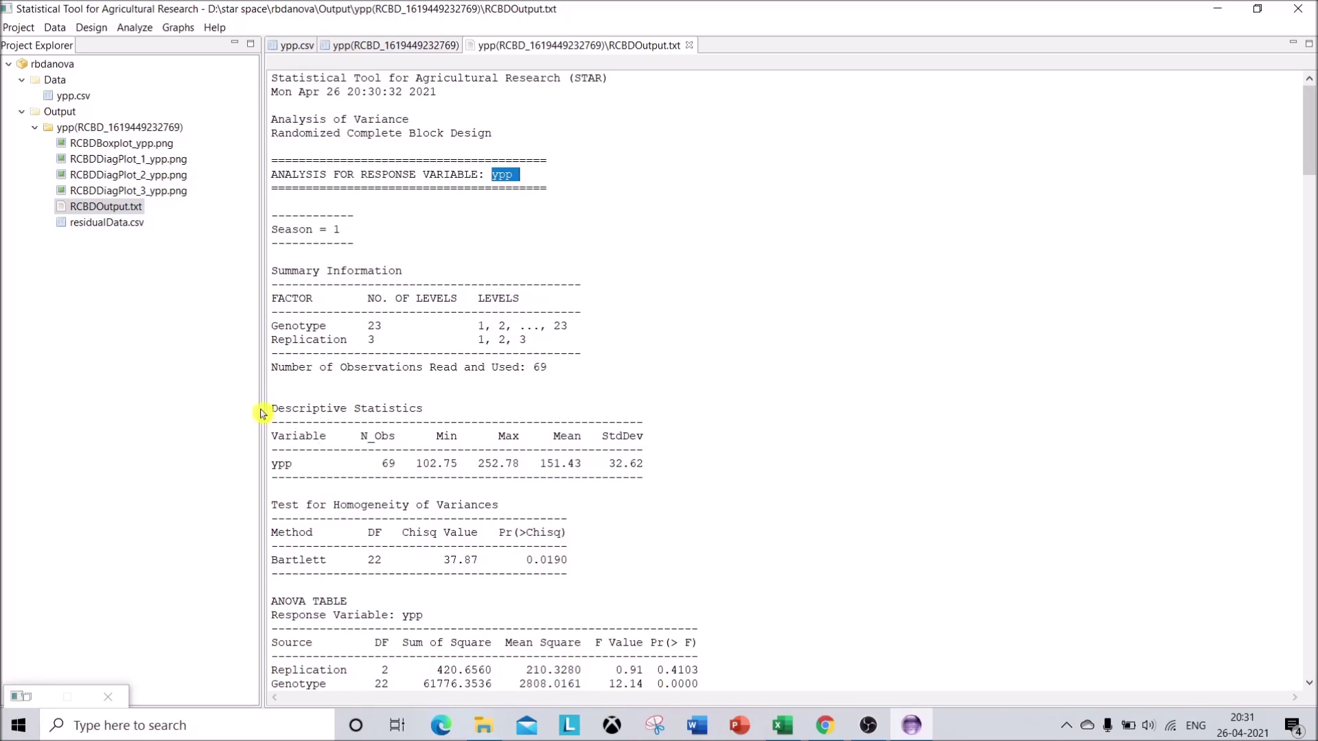
{"action": "left_click_drag", "start_coordinate": [271, 409], "coordinate": [653, 463]}
{"action": "left_click_drag", "start_coordinate": [1311, 152], "coordinate": [1308, 199]}
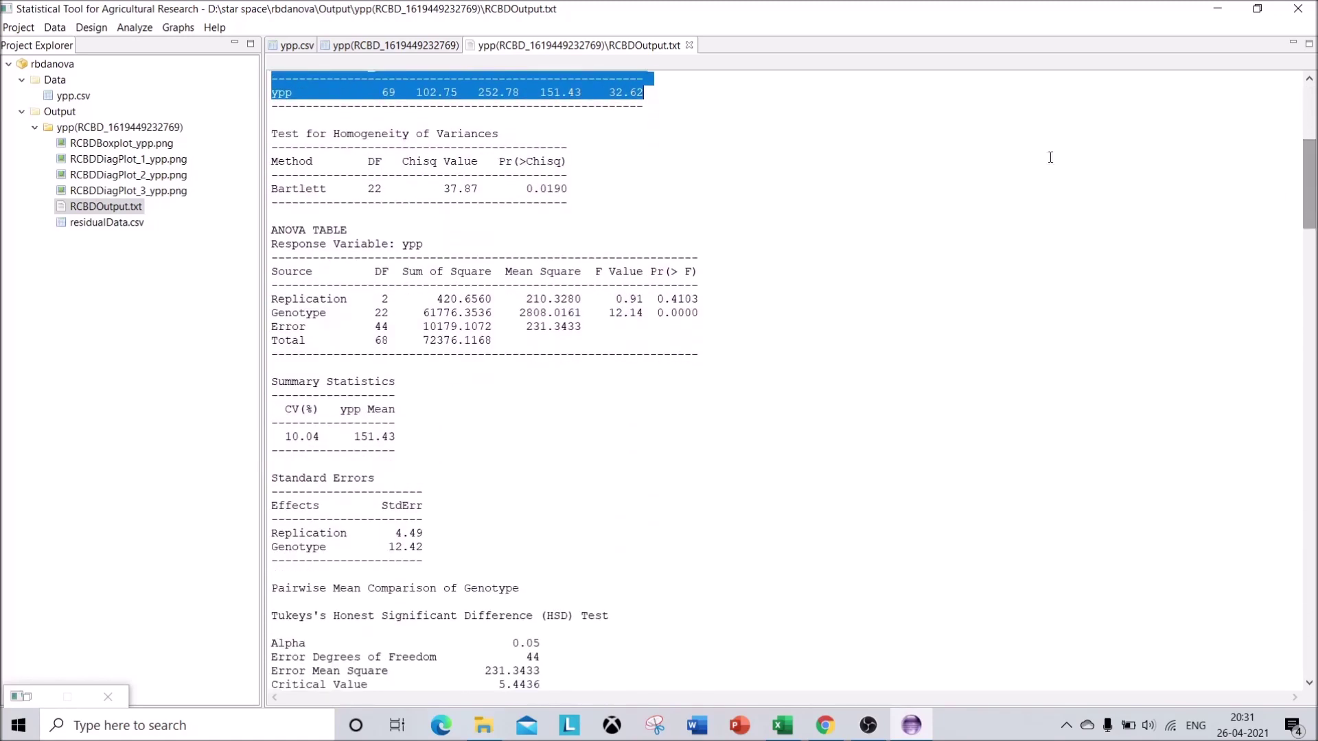
{"action": "left_click", "coordinate": [273, 135]}
{"action": "left_click_drag", "start_coordinate": [274, 136], "coordinate": [505, 136]}
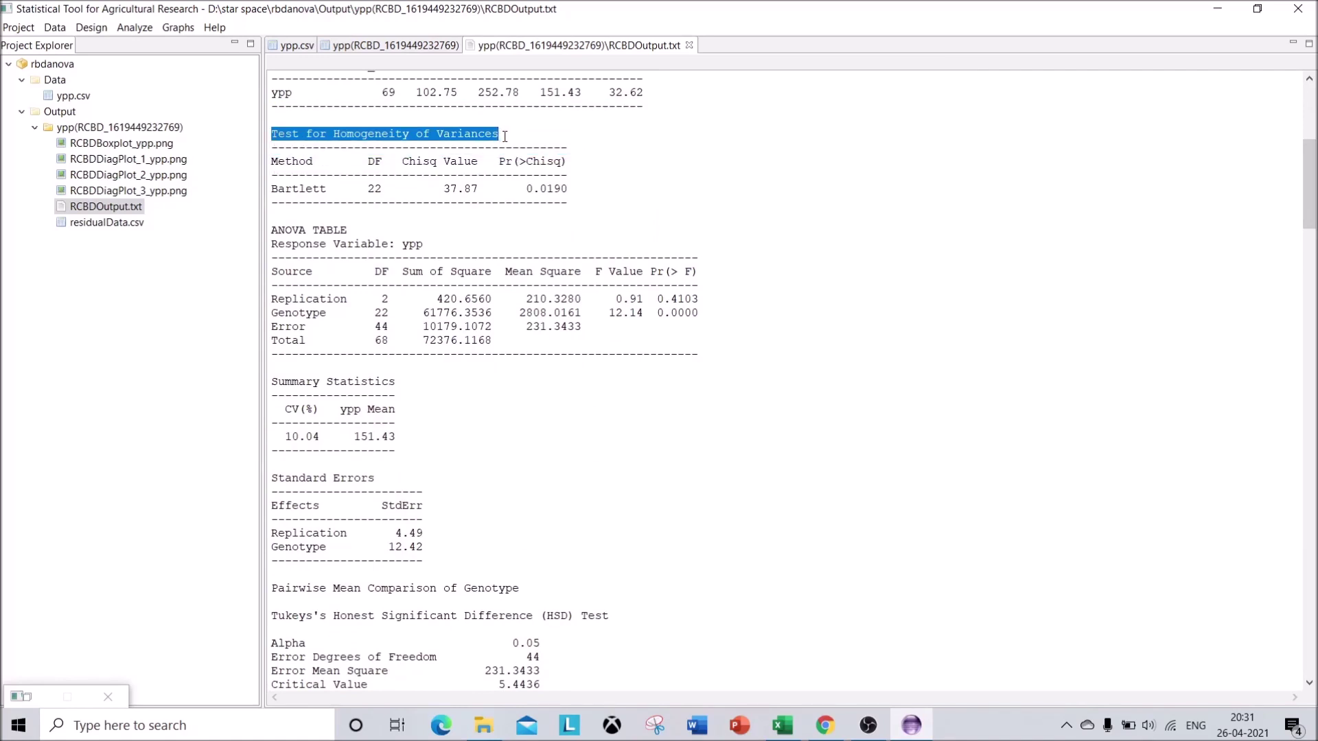
{"action": "left_click_drag", "start_coordinate": [272, 232], "coordinate": [703, 345]}
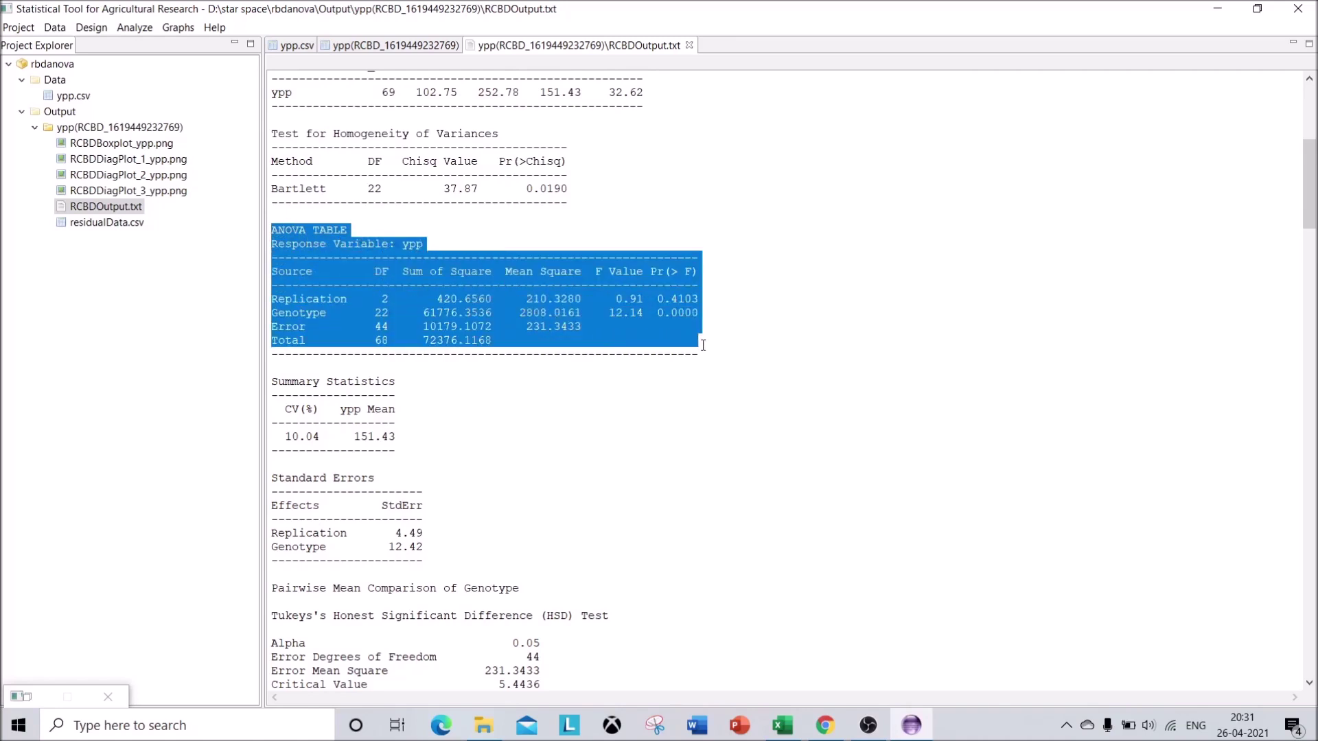
{"action": "left_click", "coordinate": [703, 344]}
{"action": "left_click_drag", "start_coordinate": [663, 299], "coordinate": [699, 299]}
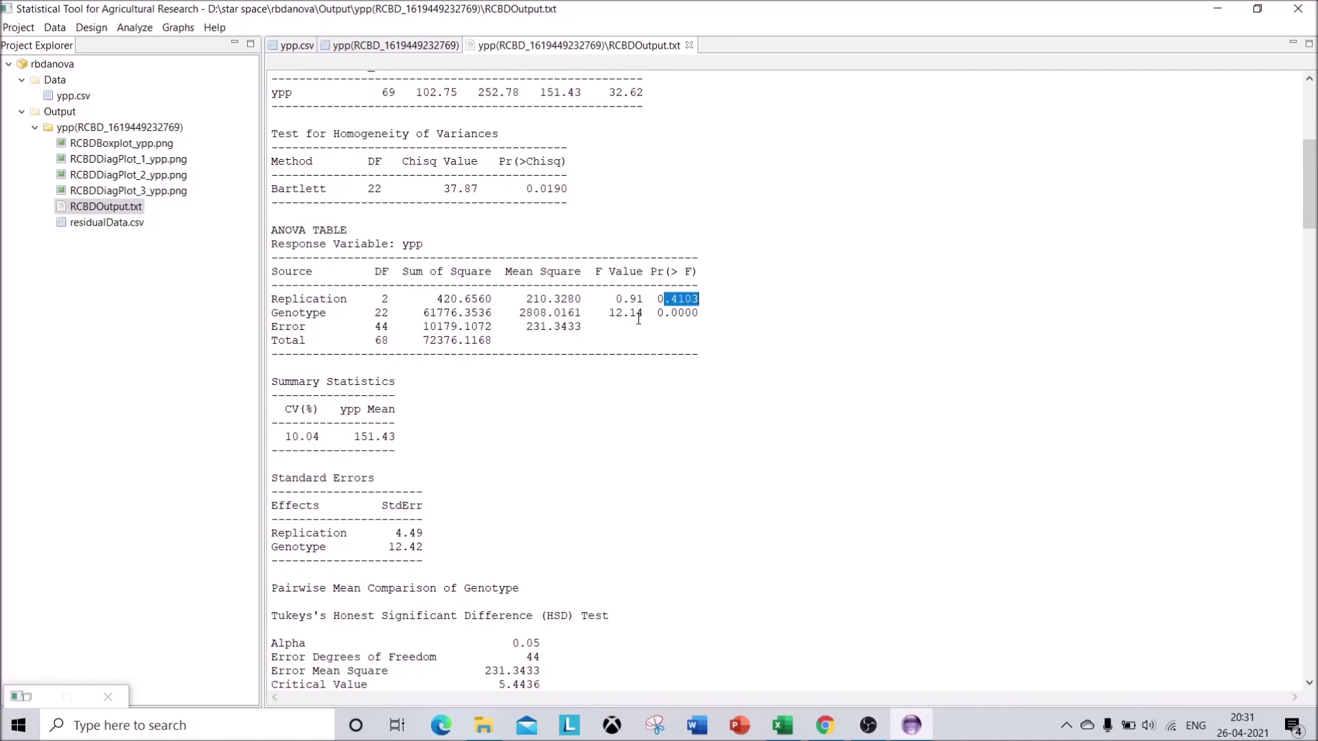
{"action": "left_click_drag", "start_coordinate": [644, 313], "coordinate": [709, 307]}
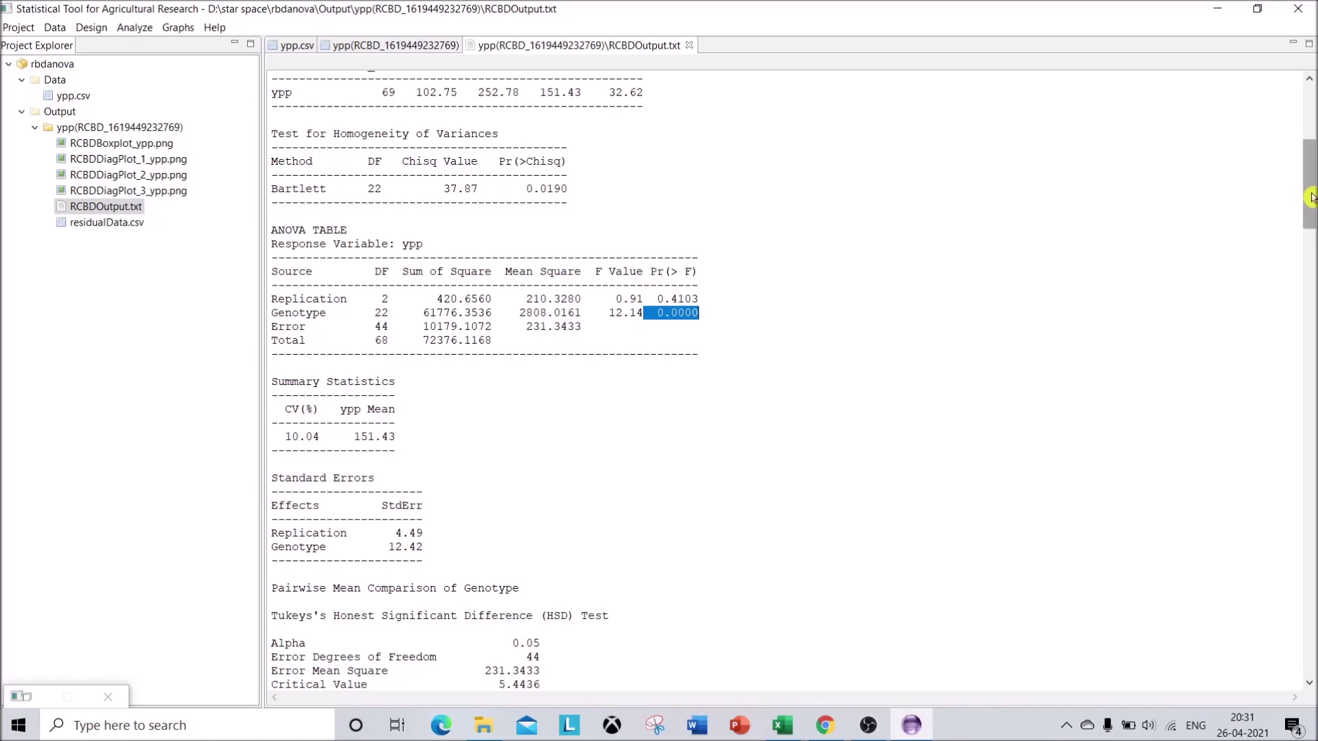
{"action": "left_click_drag", "start_coordinate": [1312, 198], "coordinate": [1312, 261]}
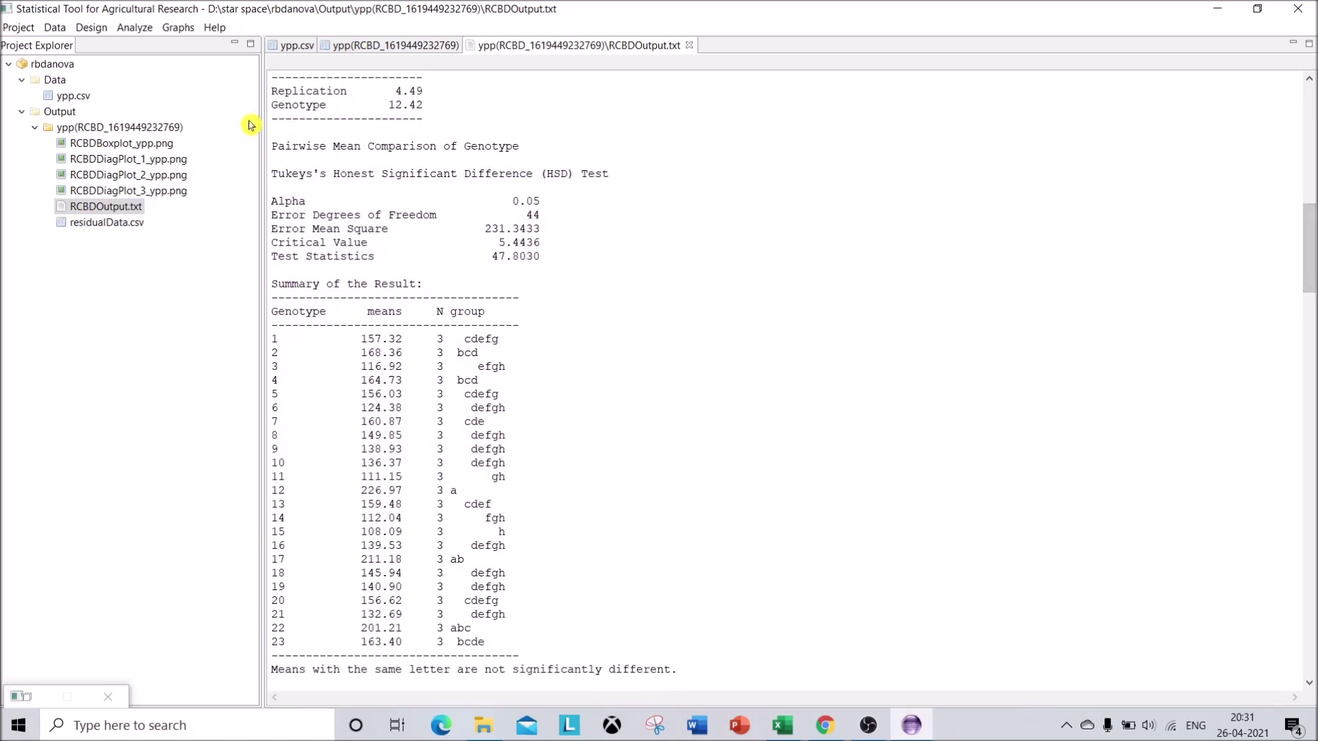
{"action": "left_click_drag", "start_coordinate": [276, 174], "coordinate": [576, 185]}
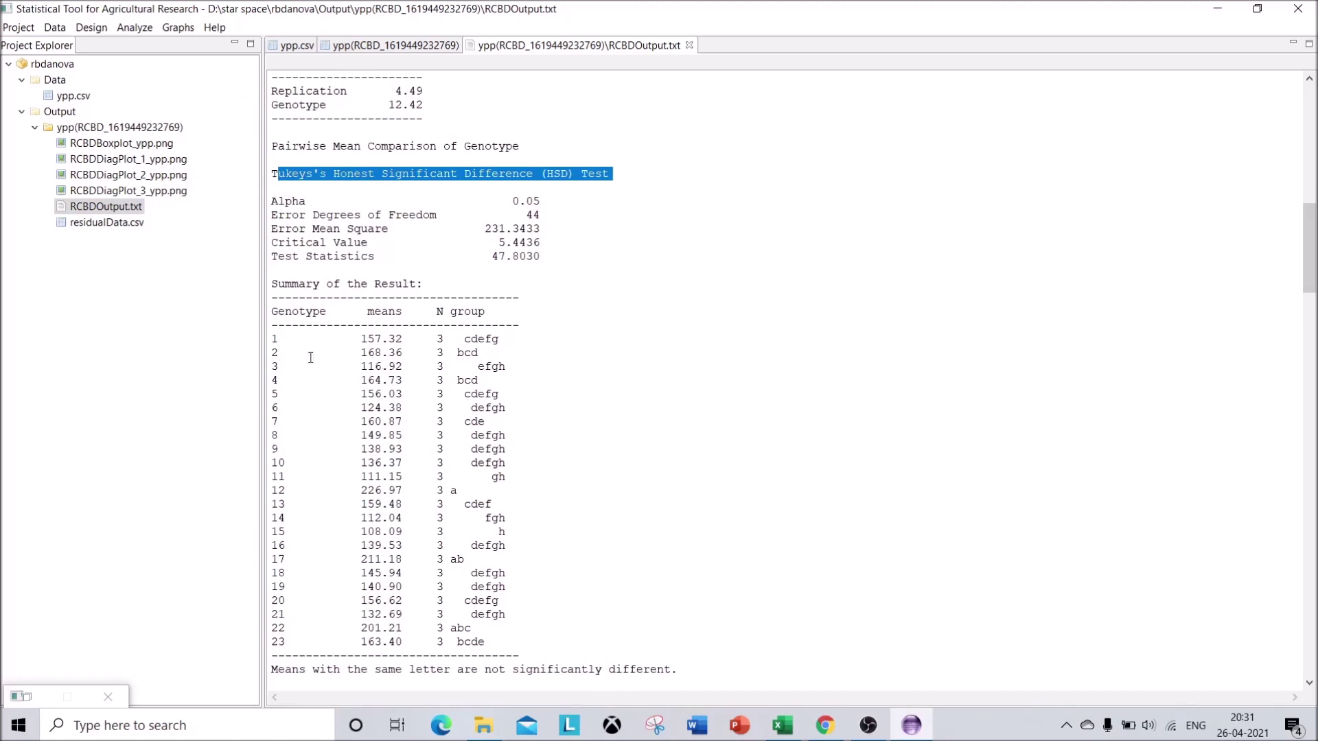
{"action": "left_click", "coordinate": [272, 285]}
{"action": "left_click_drag", "start_coordinate": [272, 284], "coordinate": [566, 637]}
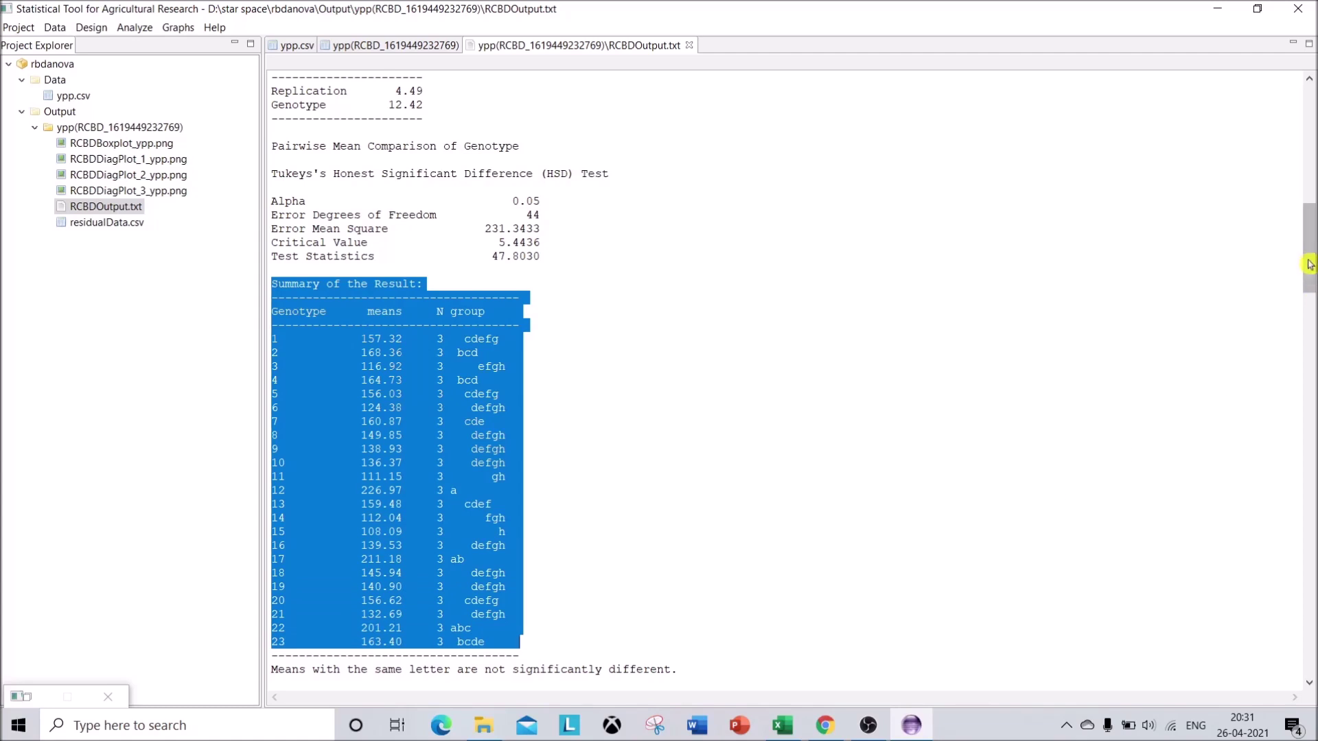
{"action": "left_click_drag", "start_coordinate": [1312, 272], "coordinate": [1311, 342]}
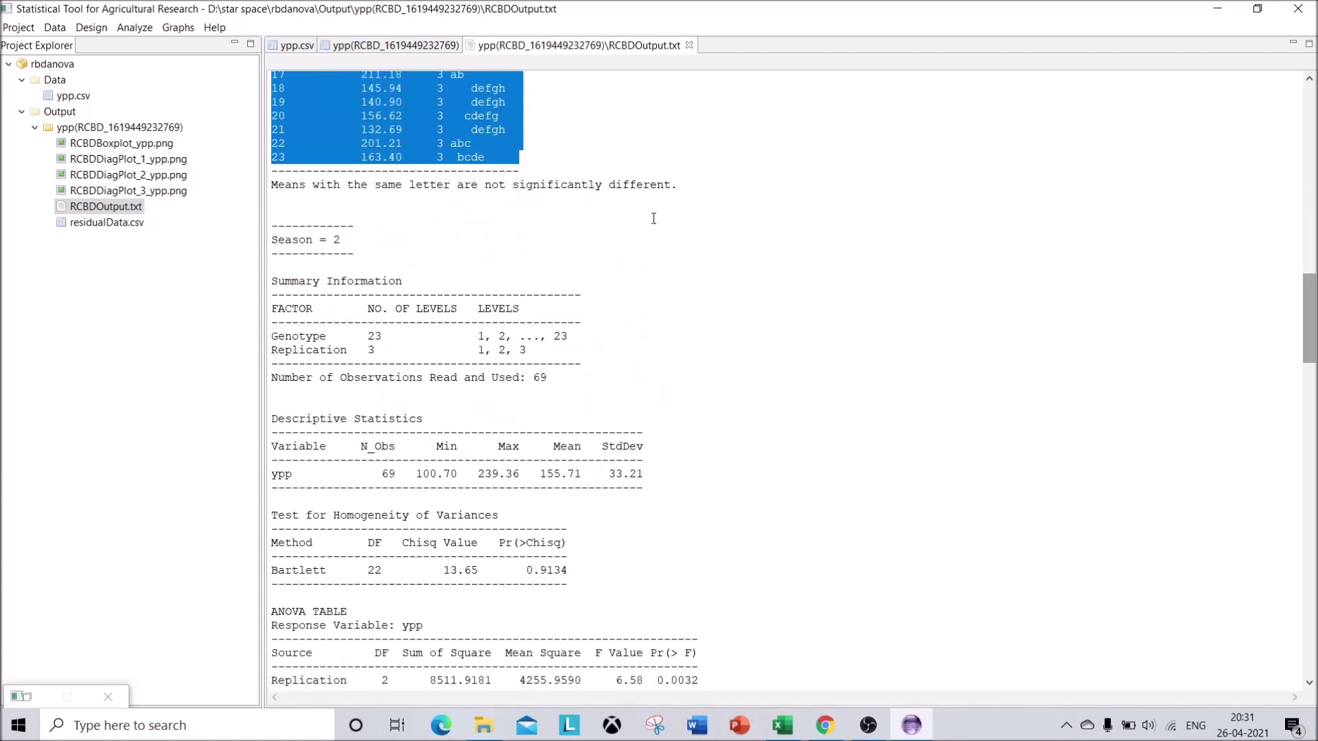
{"action": "left_click", "coordinate": [272, 240]}
{"action": "left_click_drag", "start_coordinate": [272, 240], "coordinate": [457, 417]}
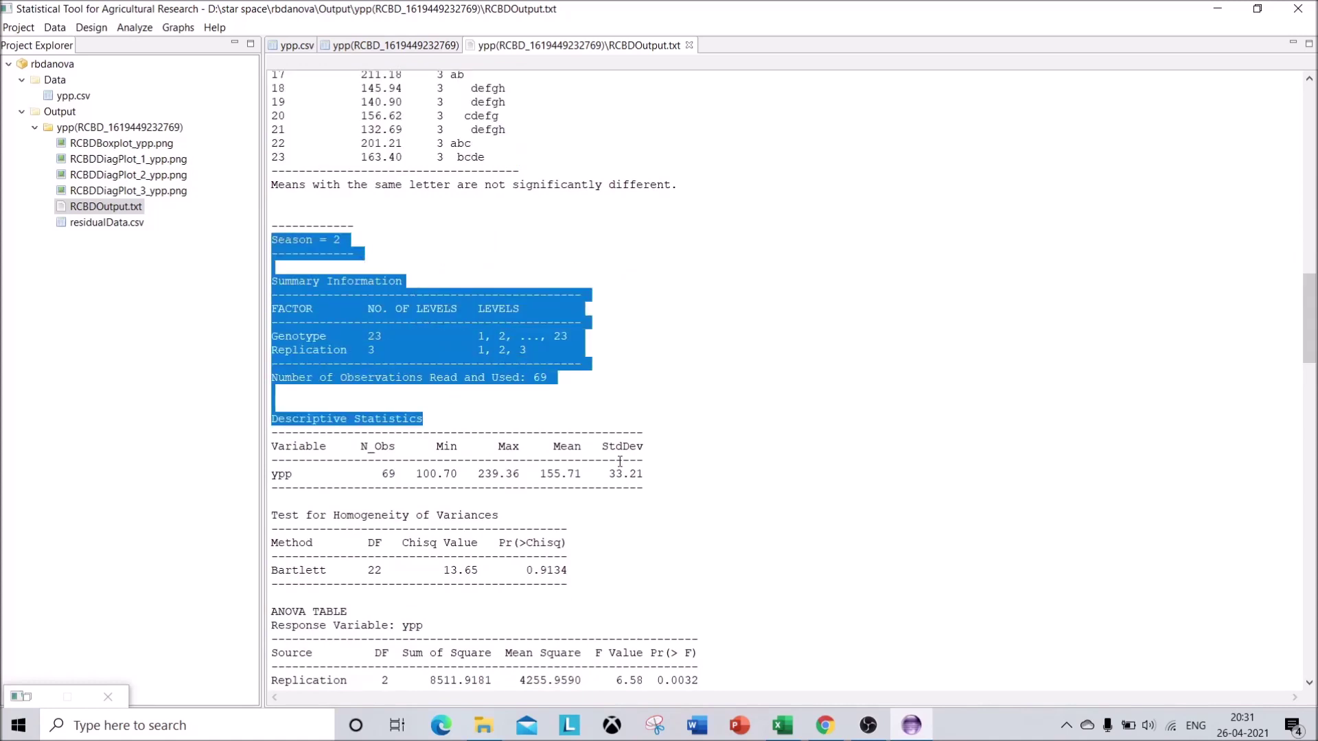